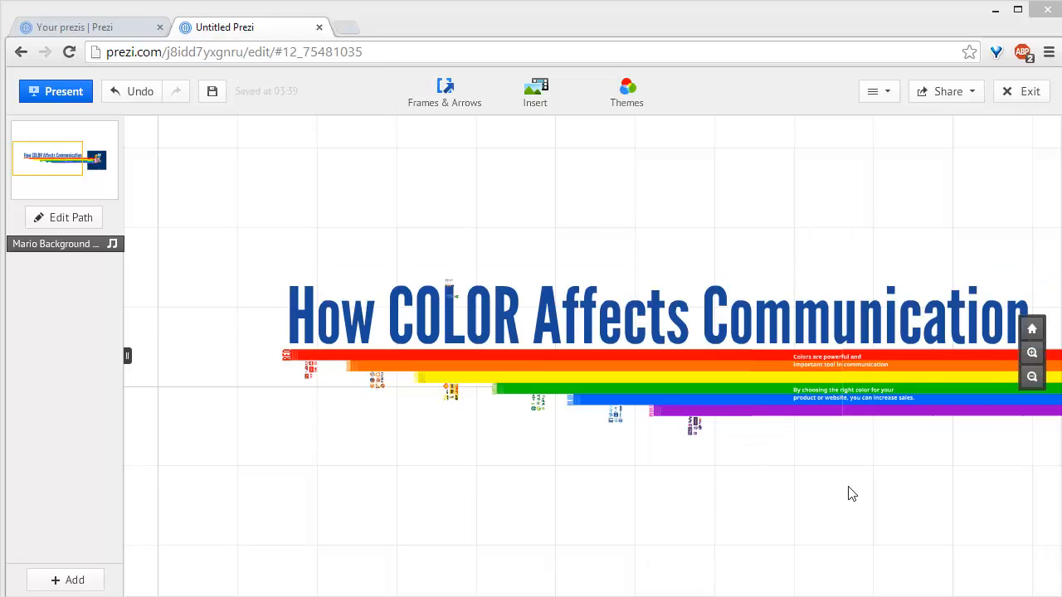
# Step: Look over the "How COLOR Affects Communication" title and the "What is color?" section inside the letter L of COLOR
pyautogui.click(1032, 353)
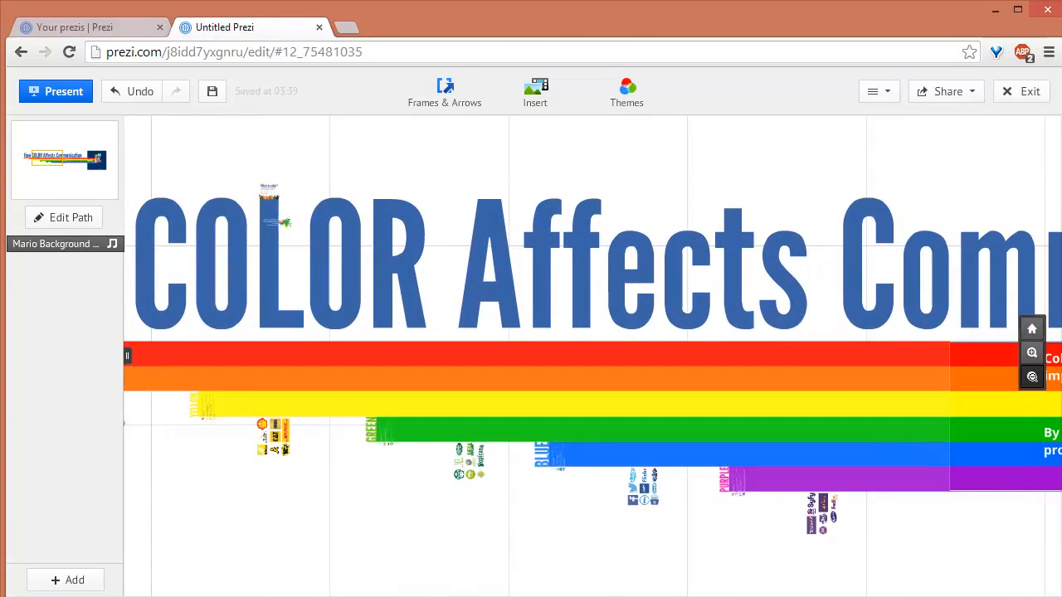
pyautogui.click(1032, 377)
pyautogui.moveTo(344, 490); pyautogui.dragTo(373, 472)
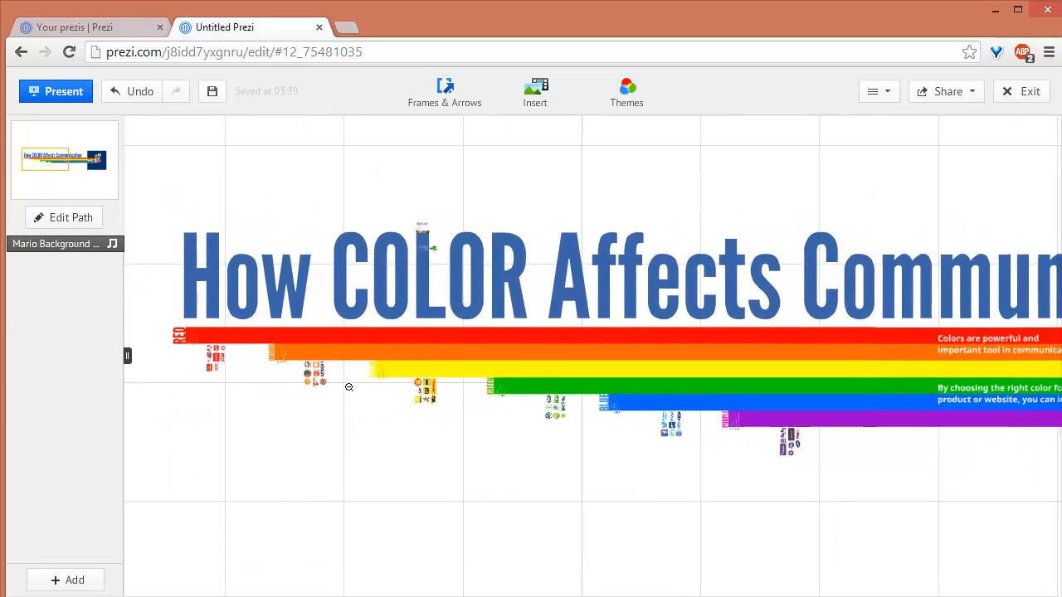
pyautogui.scroll(-3, 347, 386)
pyautogui.moveTo(680, 478); pyautogui.dragTo(616, 485)
pyautogui.moveTo(733, 480); pyautogui.dragTo(751, 478)
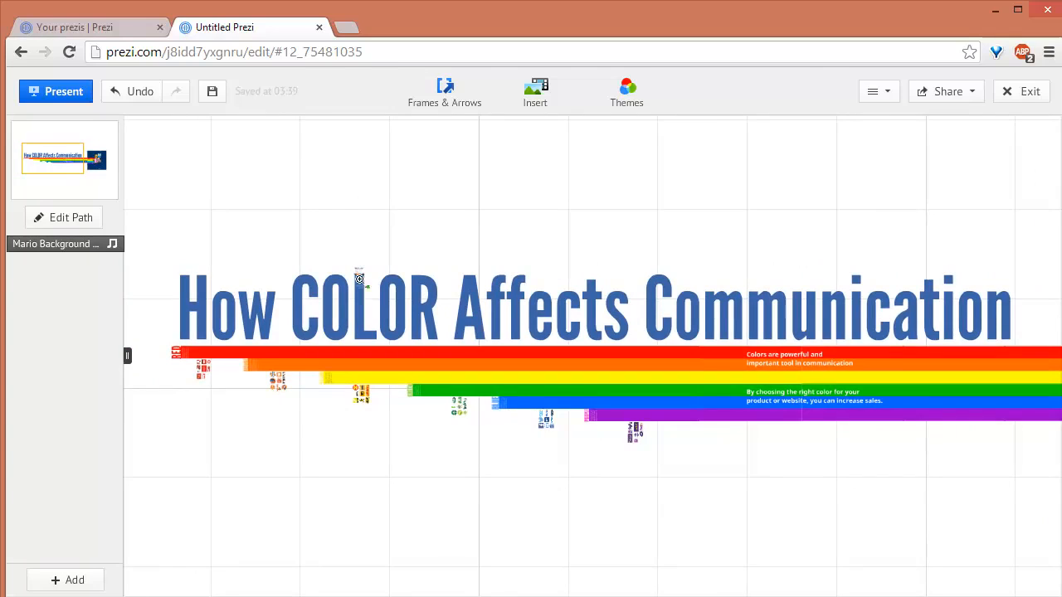
pyautogui.scroll(3, 363, 288)
pyautogui.scroll(5, 360, 279)
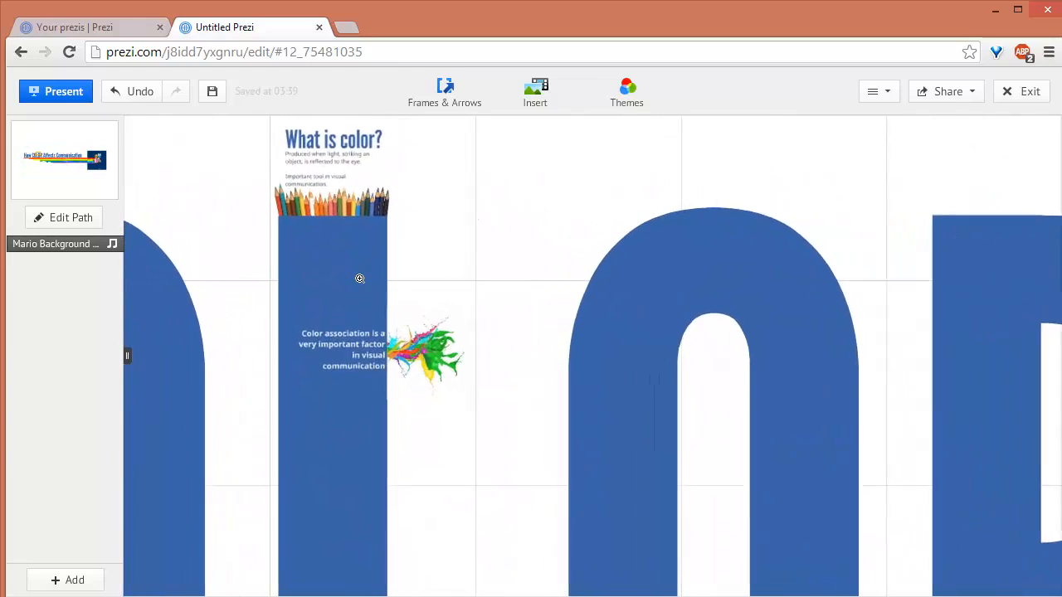
pyautogui.moveTo(484, 177); pyautogui.dragTo(550, 337)
pyautogui.scroll(2, 508, 311)
pyautogui.scroll(2, 509, 311)
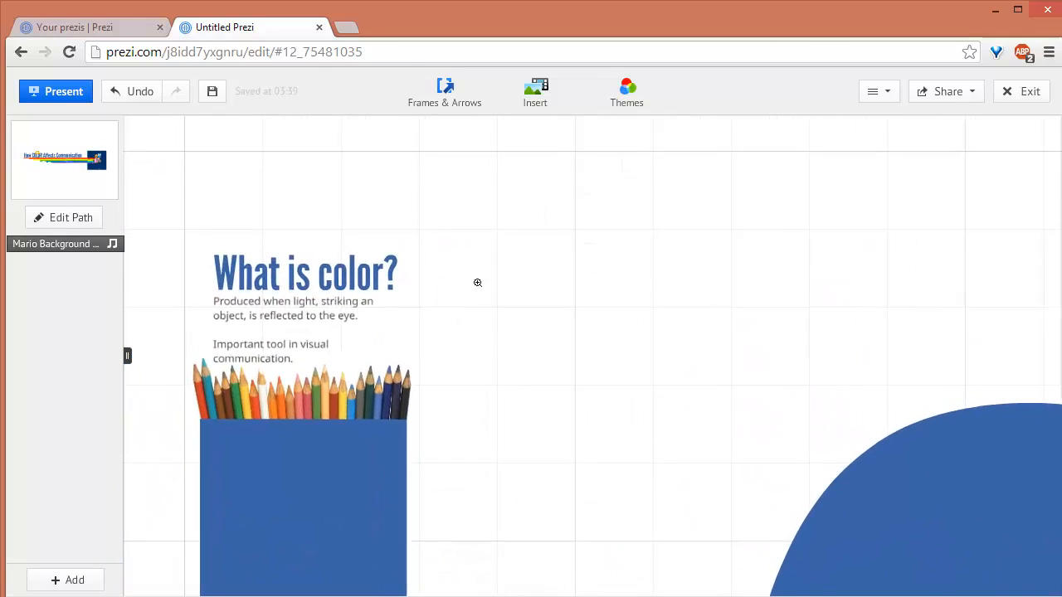
pyautogui.moveTo(476, 282); pyautogui.dragTo(605, 279)
pyautogui.scroll(3, 605, 279)
pyautogui.moveTo(556, 319); pyautogui.dragTo(785, 308)
pyautogui.scroll(-1, 778, 302)
pyautogui.scroll(-1, 778, 302)
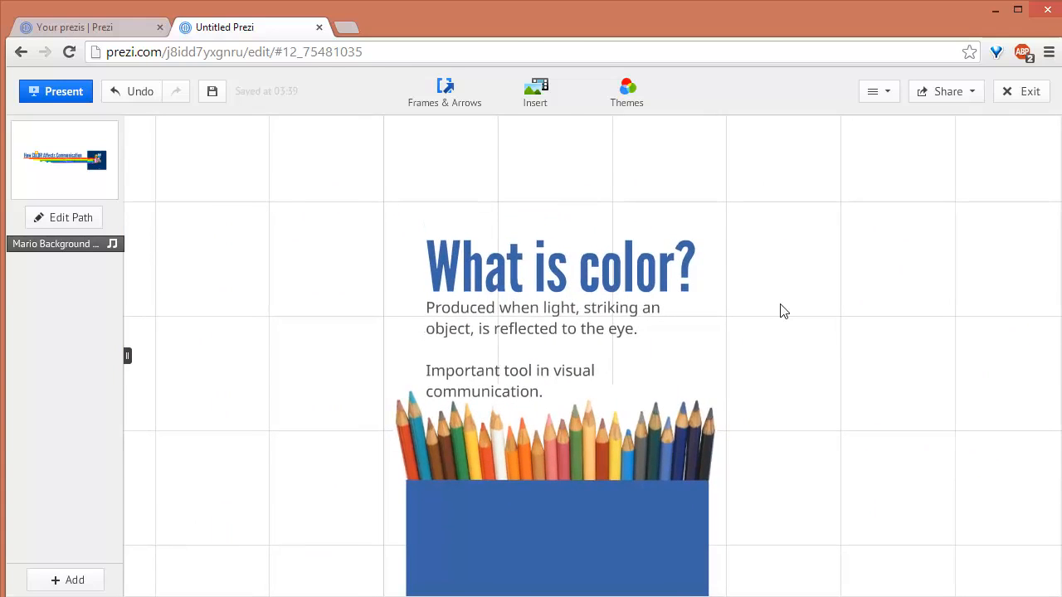
# Step: Review the predefined frame layouts and the bracket frame tool, and close the layout list
pyautogui.click(459, 109)
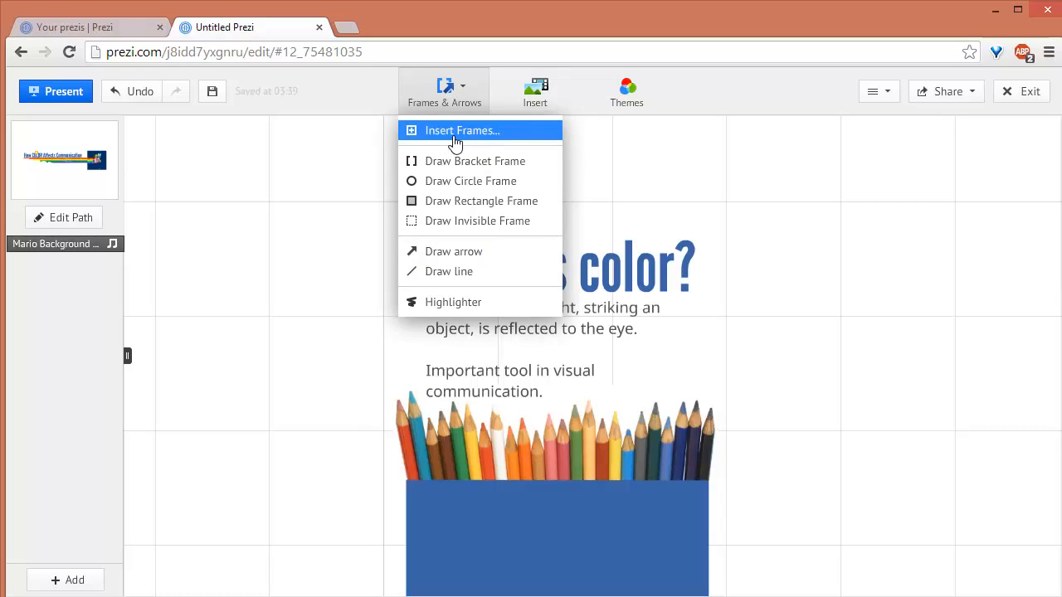
pyautogui.click(455, 132)
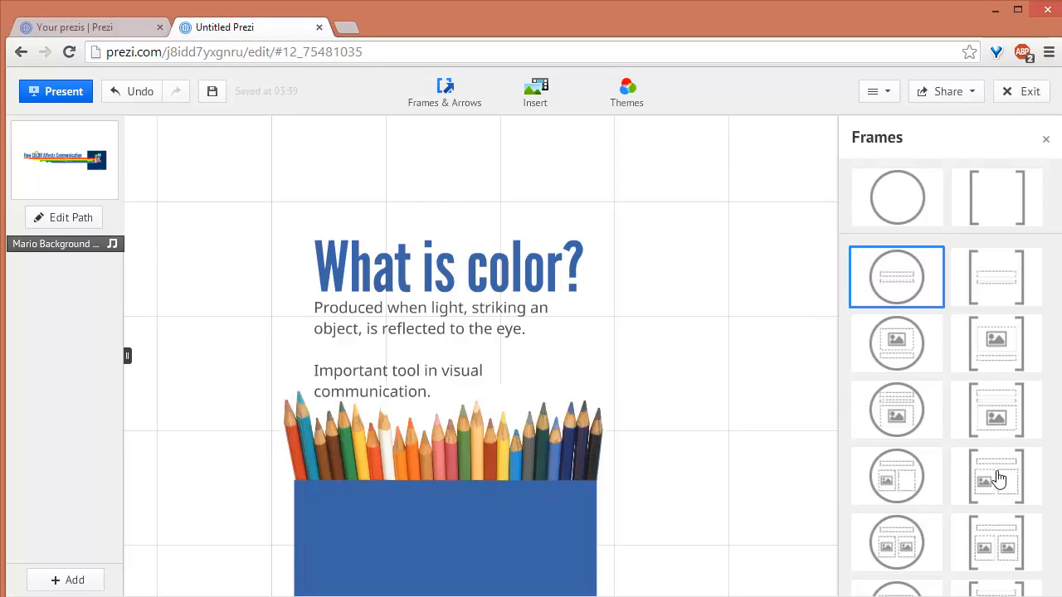
pyautogui.click(466, 101)
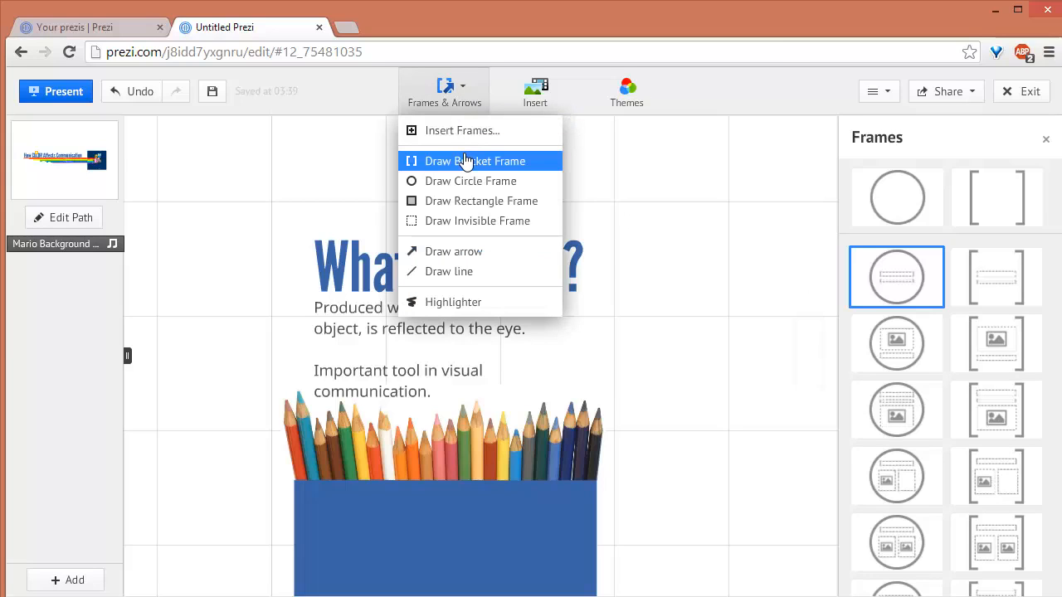
pyautogui.click(490, 164)
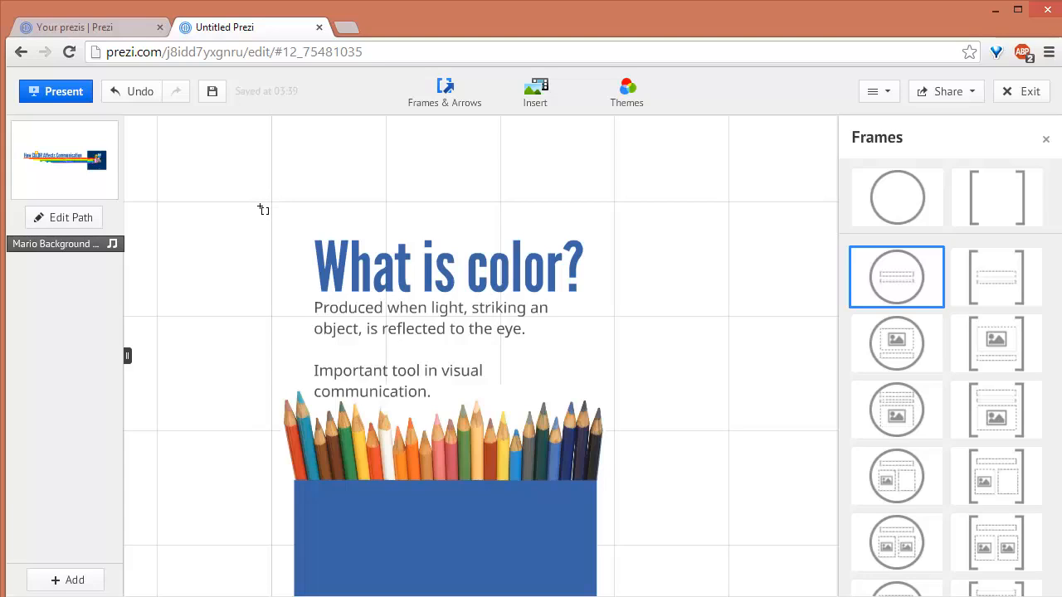
pyautogui.click(1045, 139)
pyautogui.click(445, 91)
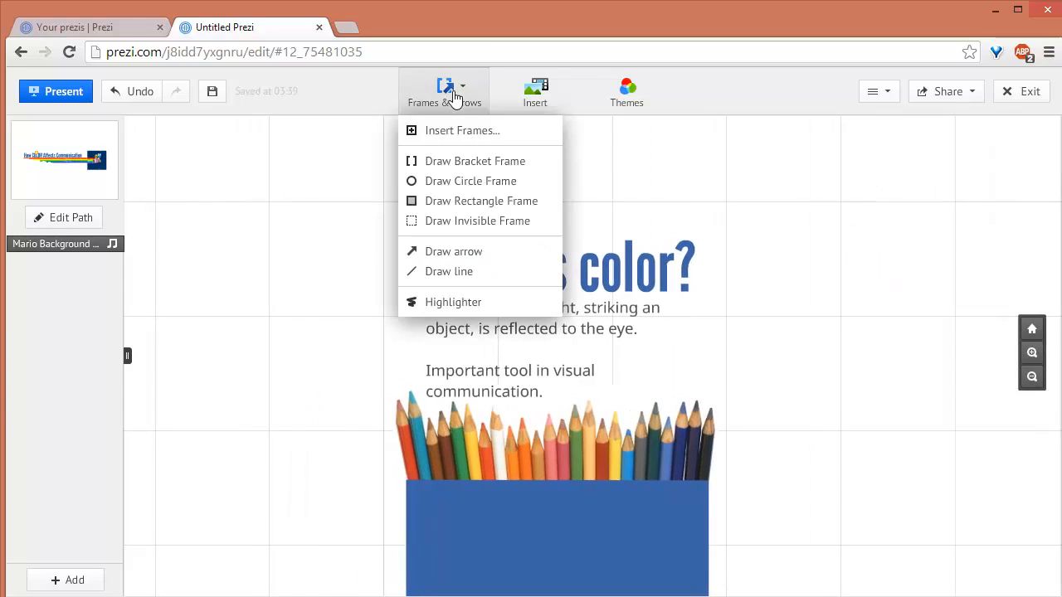
pyautogui.click(440, 160)
pyautogui.moveTo(365, 207); pyautogui.dragTo(455, 276)
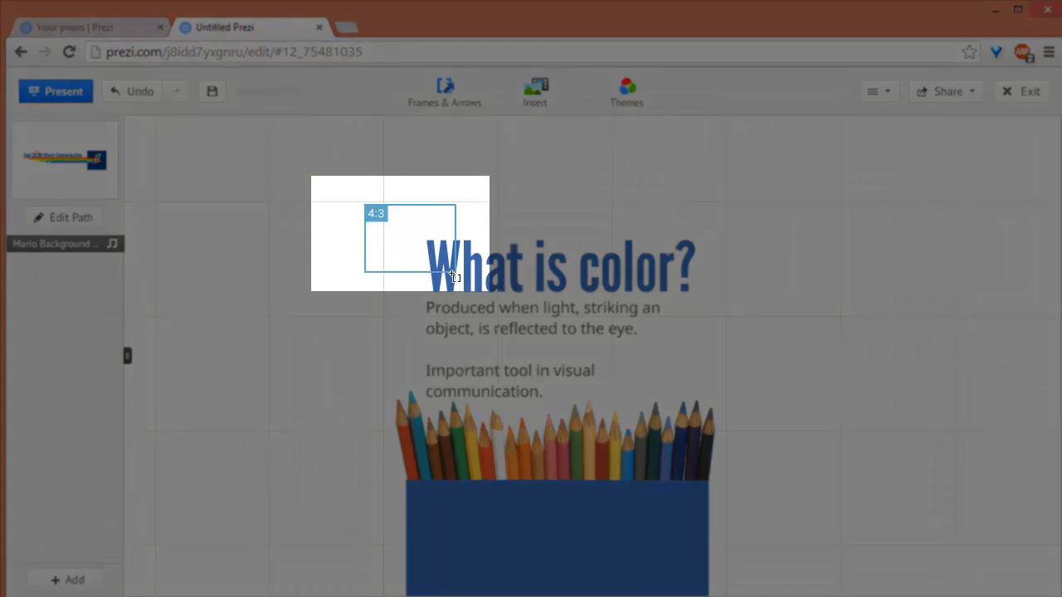
pyautogui.moveTo(452, 275); pyautogui.dragTo(736, 503)
pyautogui.moveTo(363, 191); pyautogui.dragTo(432, 201)
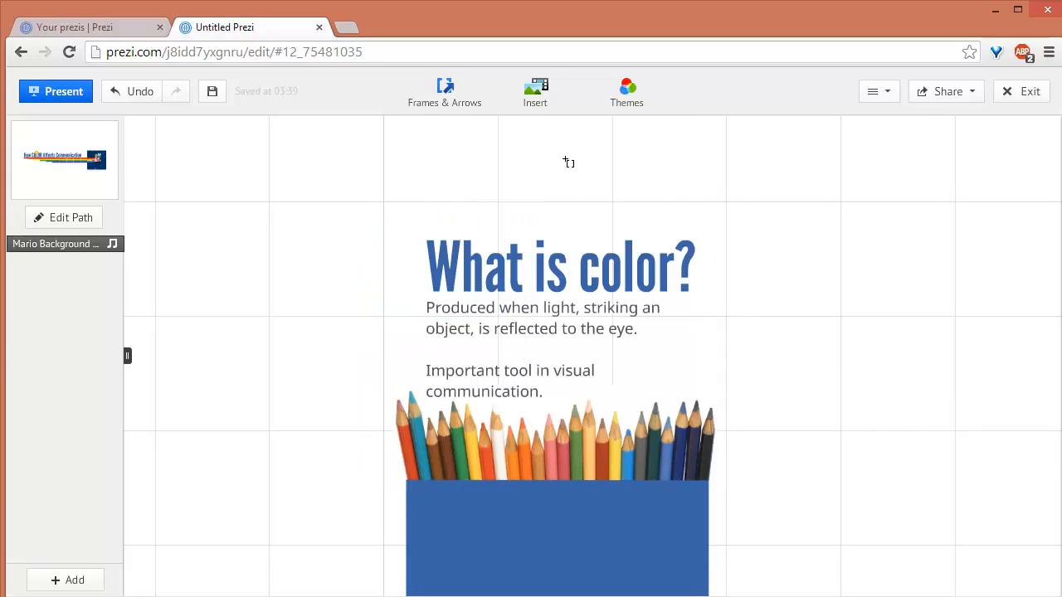
# Step: Set the screen ratio to 16:9 and place a bracket frame centred around the "What is color?" text and pencils
pyautogui.click(880, 93)
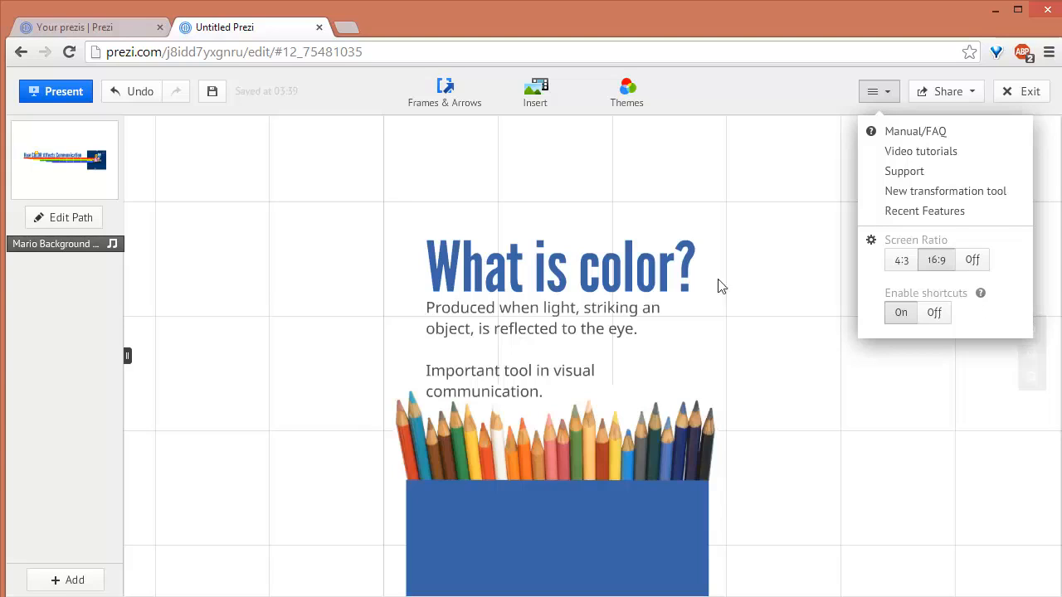
pyautogui.click(429, 106)
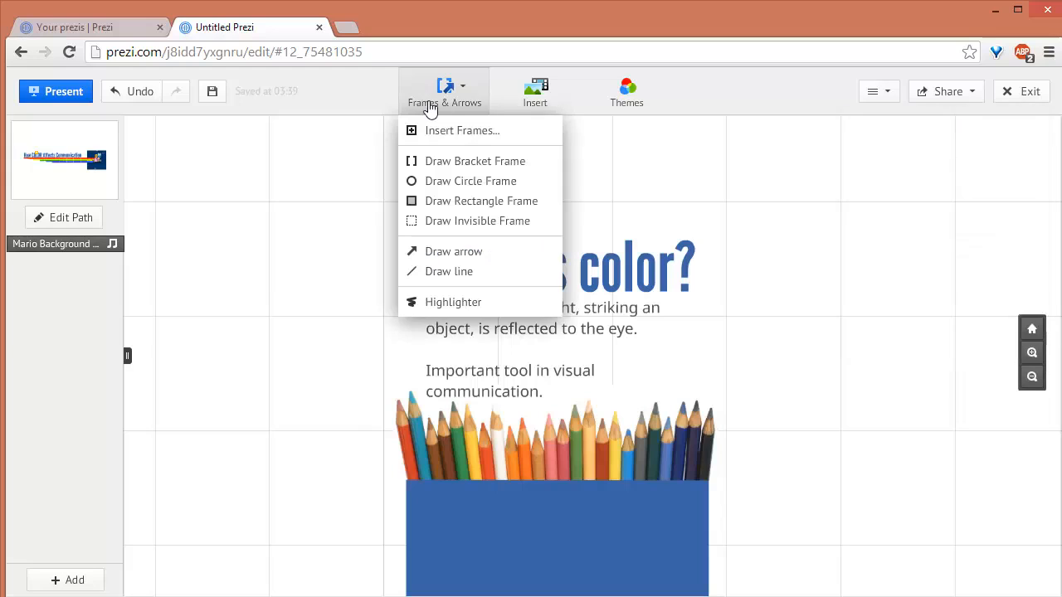
pyautogui.click(435, 160)
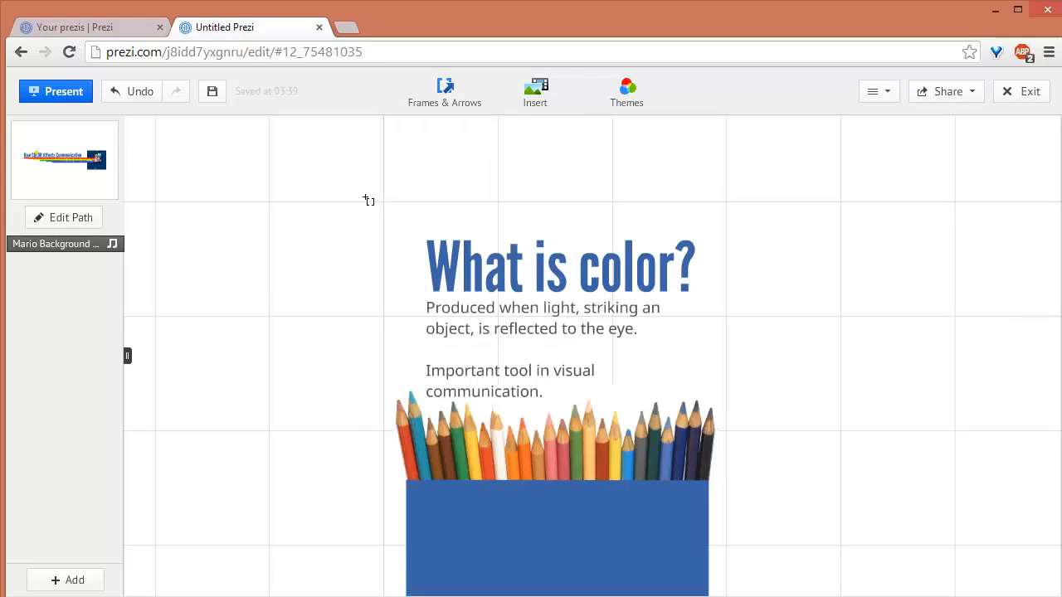
pyautogui.moveTo(369, 201); pyautogui.dragTo(885, 501)
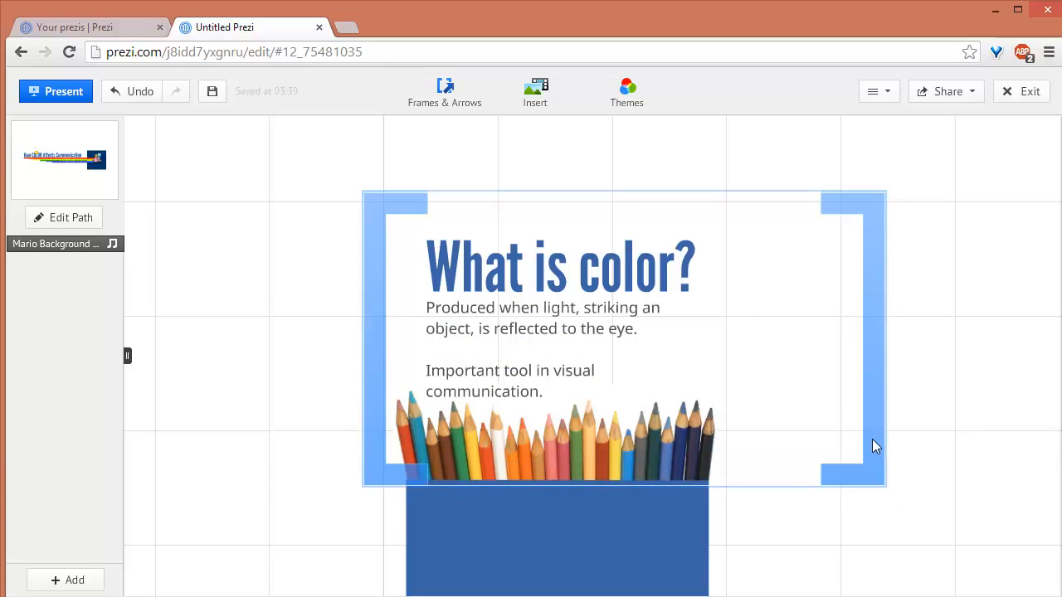
pyautogui.moveTo(872, 439); pyautogui.dragTo(813, 421)
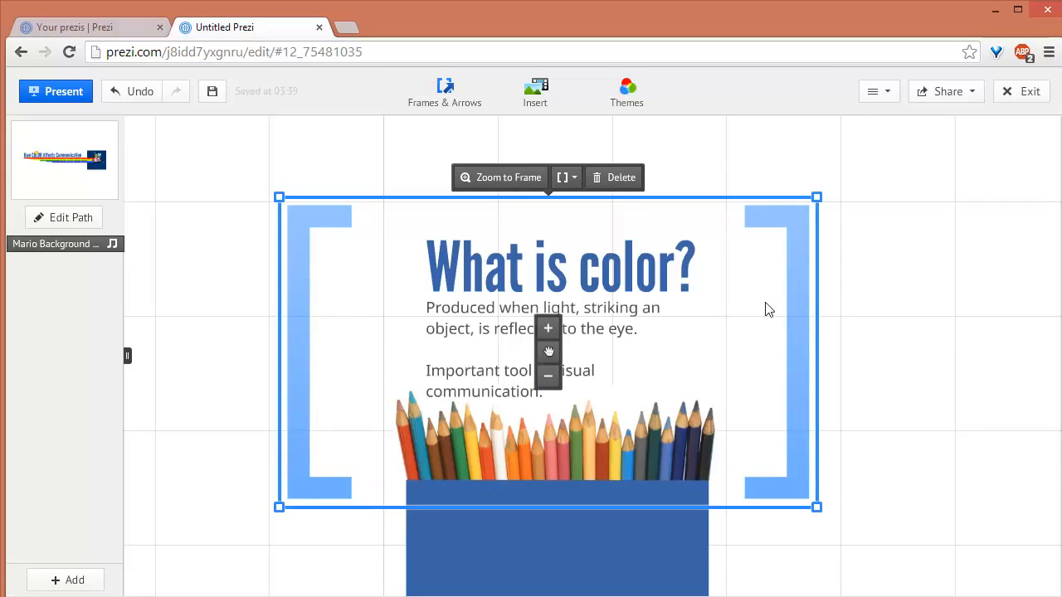
# Step: Try the Circle and Rectangle frame types on the frame around "What is color?"
pyautogui.click(792, 307)
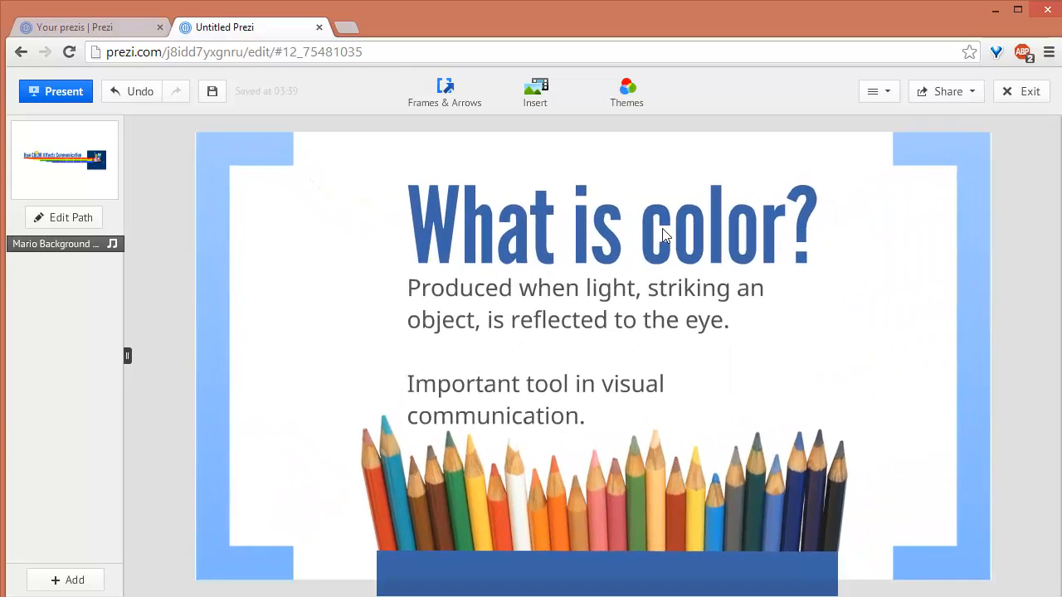
pyautogui.scroll(-3, 663, 228)
pyautogui.click(839, 176)
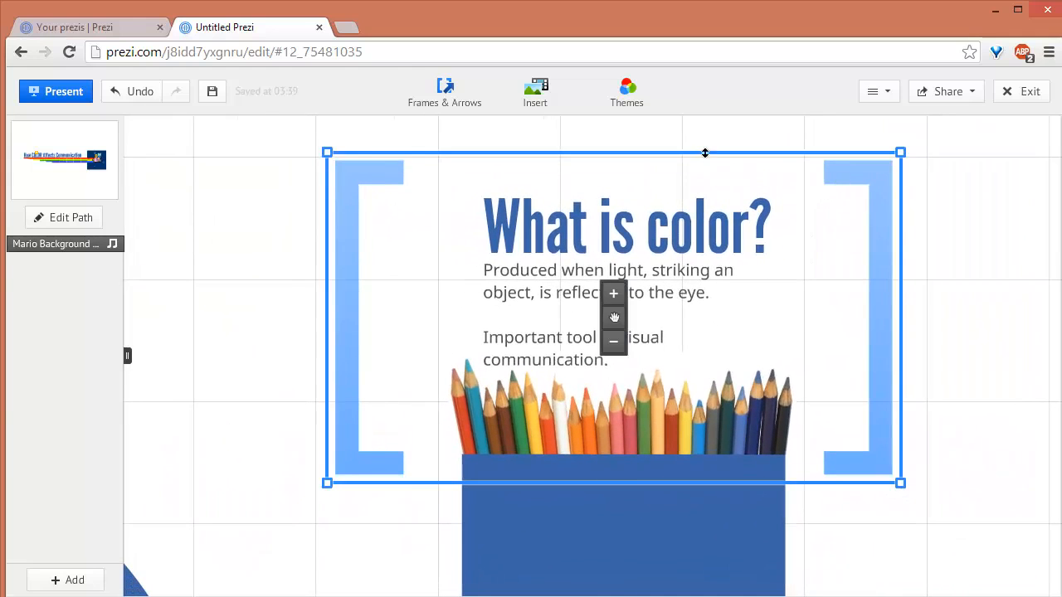
pyautogui.moveTo(705, 152)
pyautogui.click(632, 133)
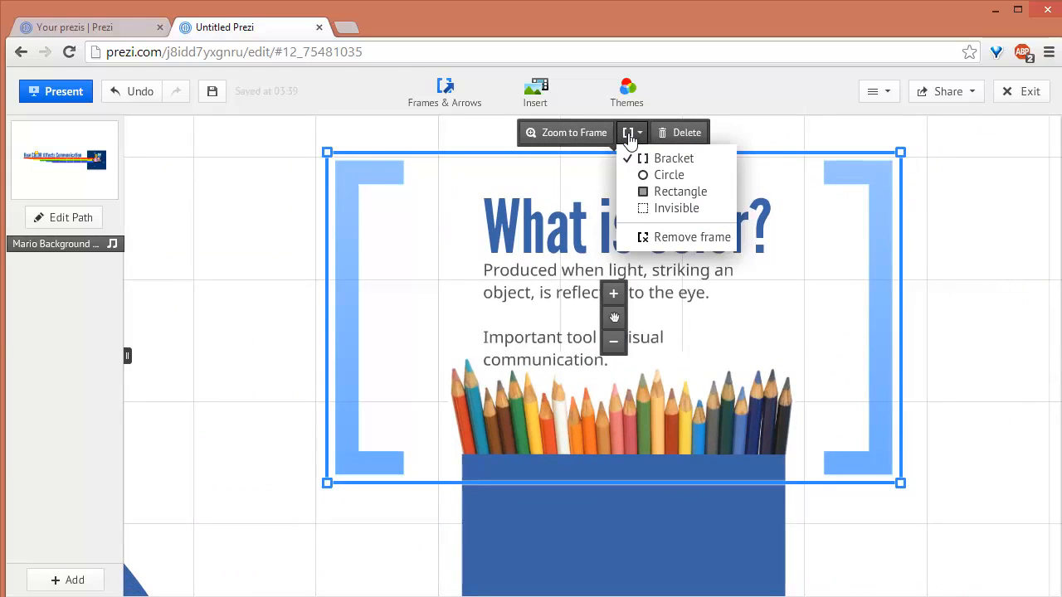
pyautogui.click(664, 175)
pyautogui.click(632, 133)
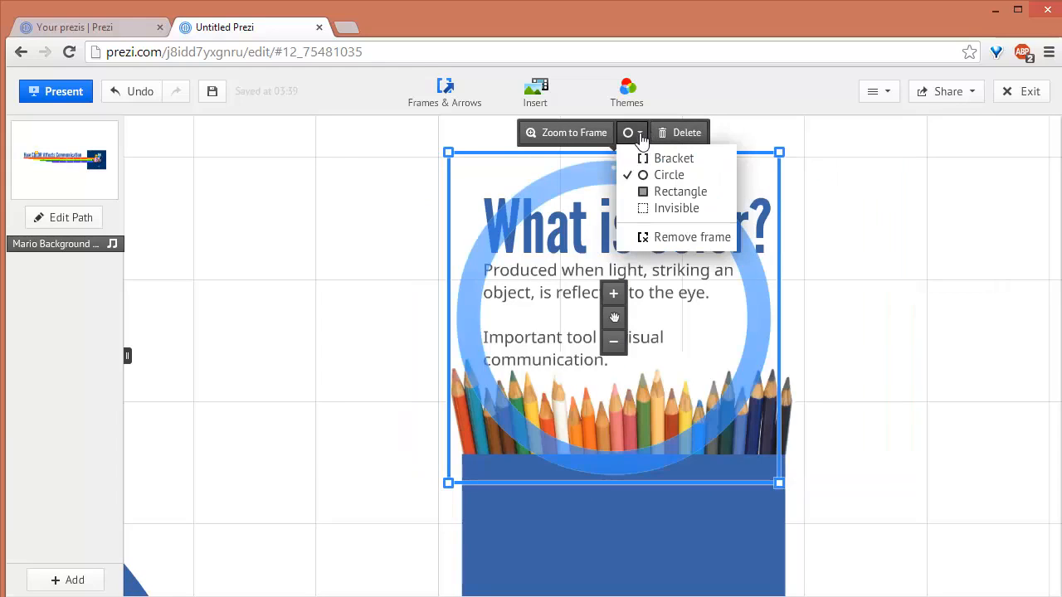
pyautogui.click(644, 190)
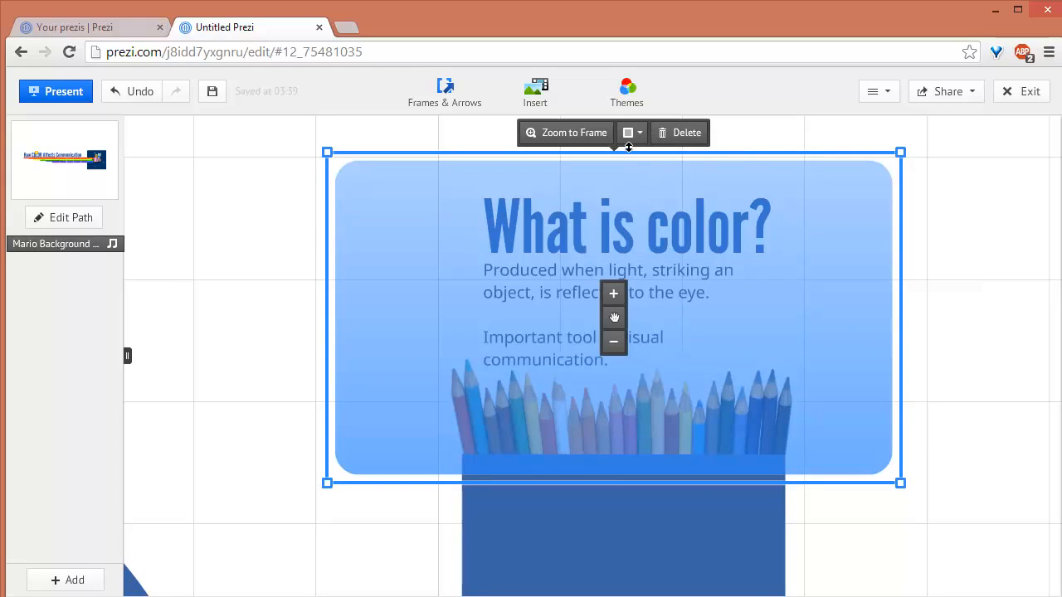
# Step: Change the frame around "What is color?" to the Invisible type and deselect it
pyautogui.click(633, 133)
pyautogui.click(652, 208)
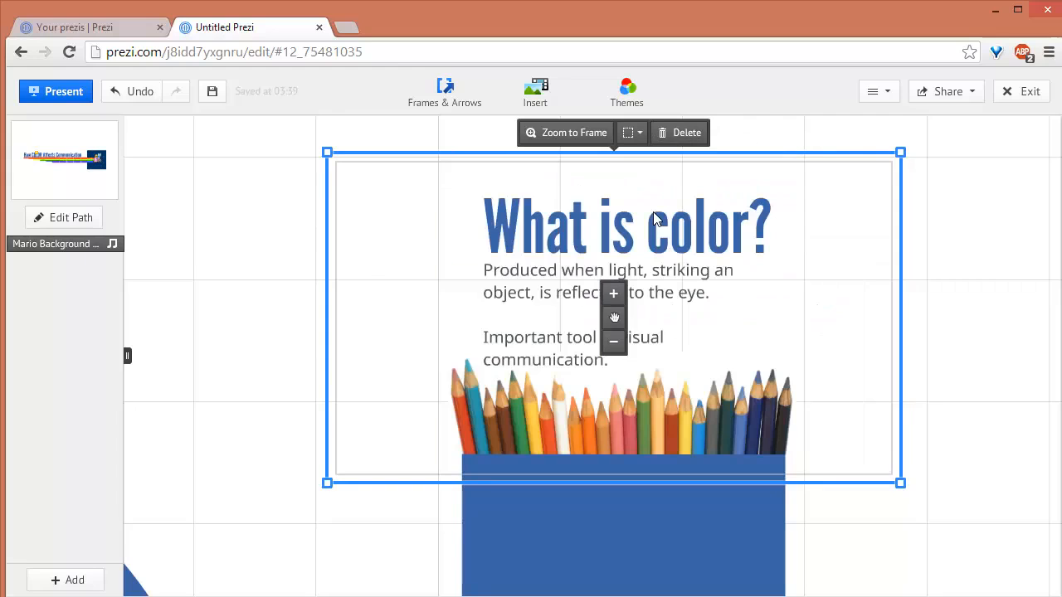
pyautogui.click(953, 259)
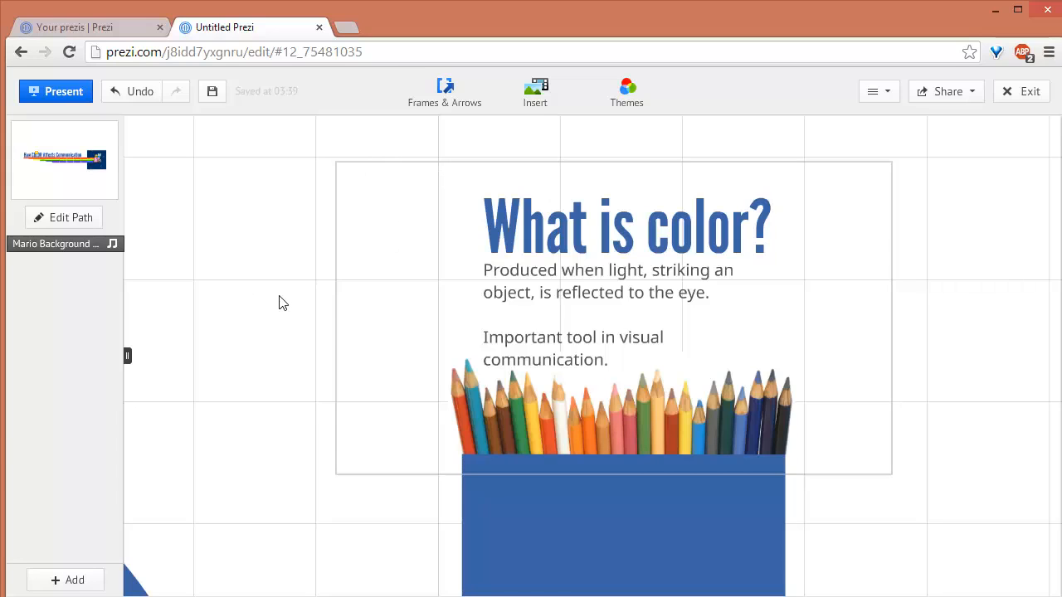
# Step: Draw an invisible frame around the "Color association is a very important factor in visual communication" text and the paint splash image
pyautogui.moveTo(876, 544); pyautogui.dragTo(857, 280)
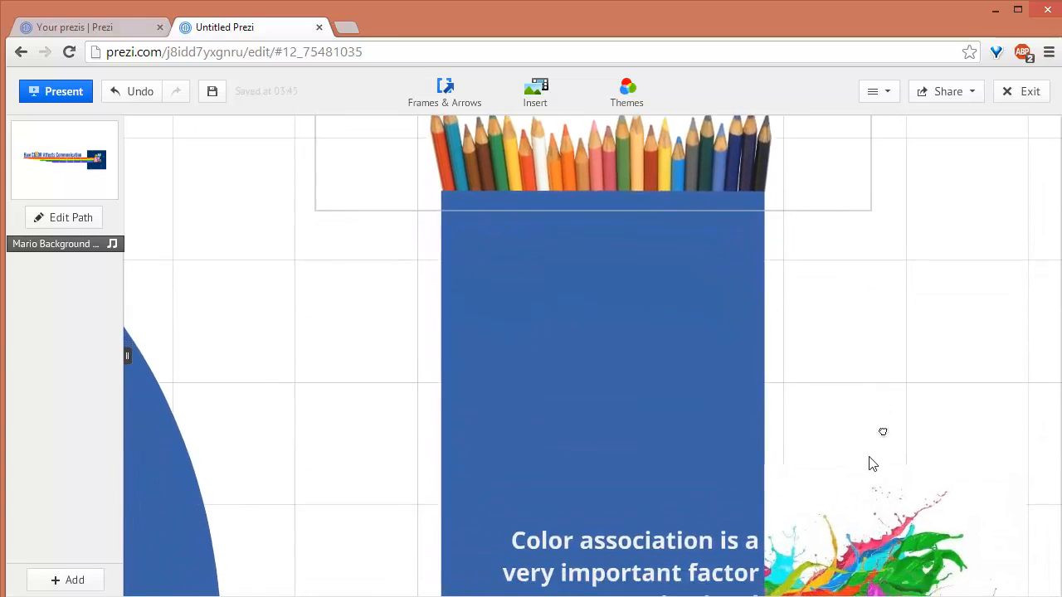
pyautogui.moveTo(863, 466); pyautogui.dragTo(807, 262)
pyautogui.moveTo(960, 230); pyautogui.dragTo(854, 194)
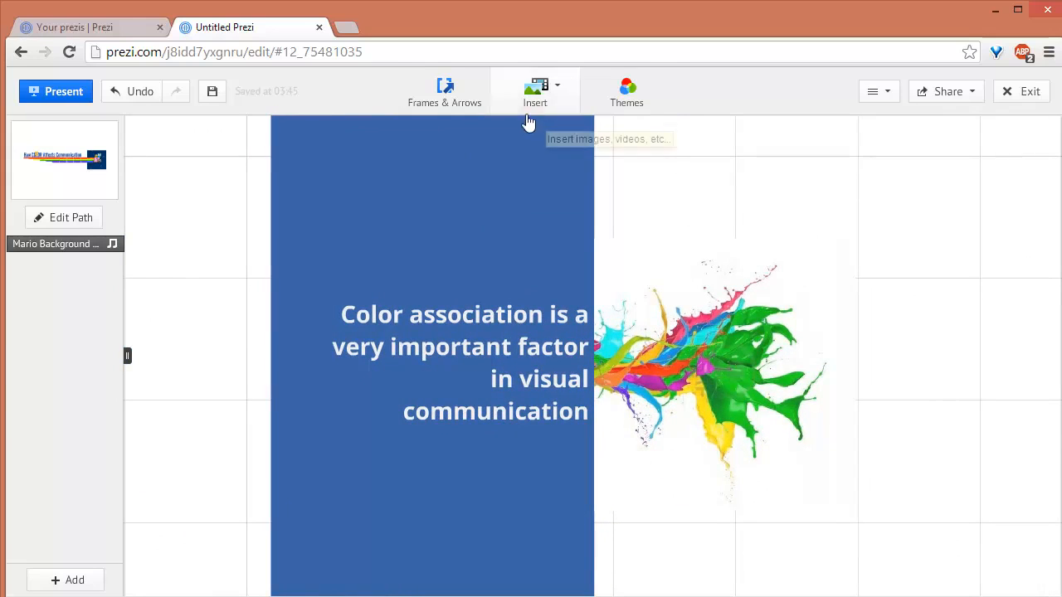
pyautogui.click(461, 112)
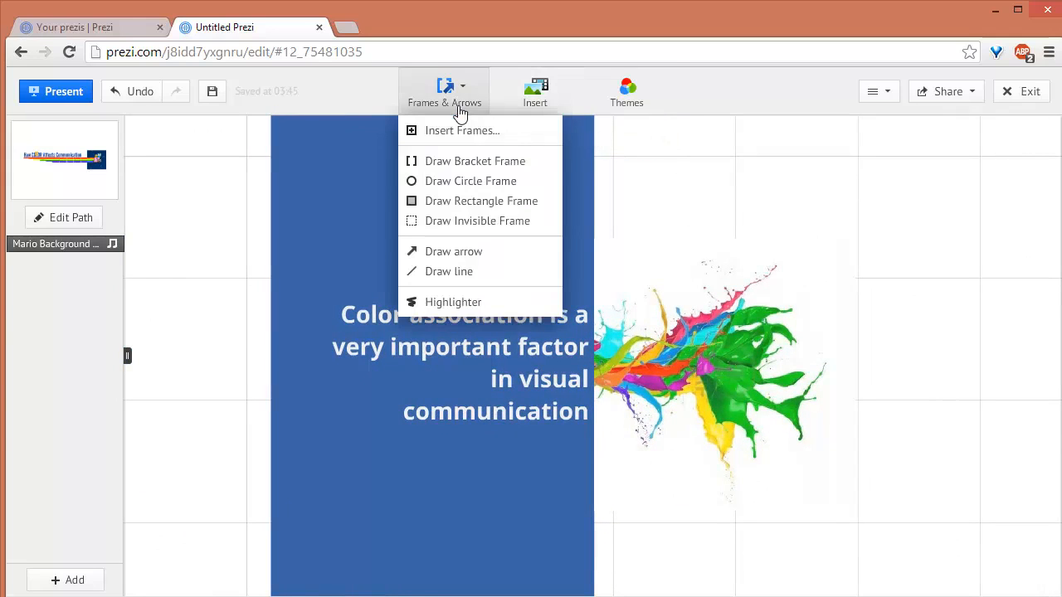
pyautogui.click(441, 222)
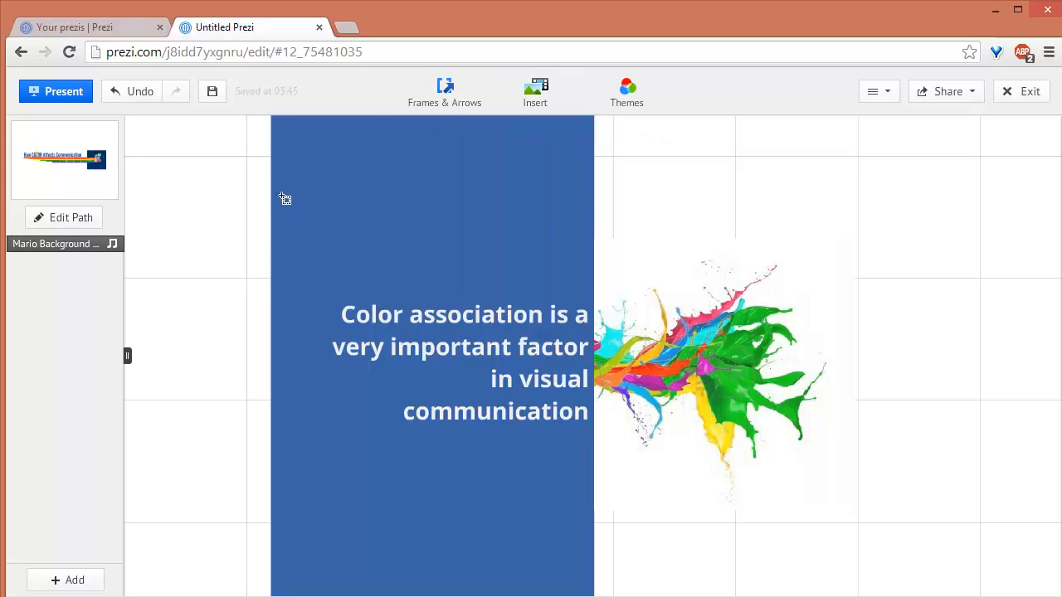
pyautogui.moveTo(284, 198); pyautogui.dragTo(843, 503)
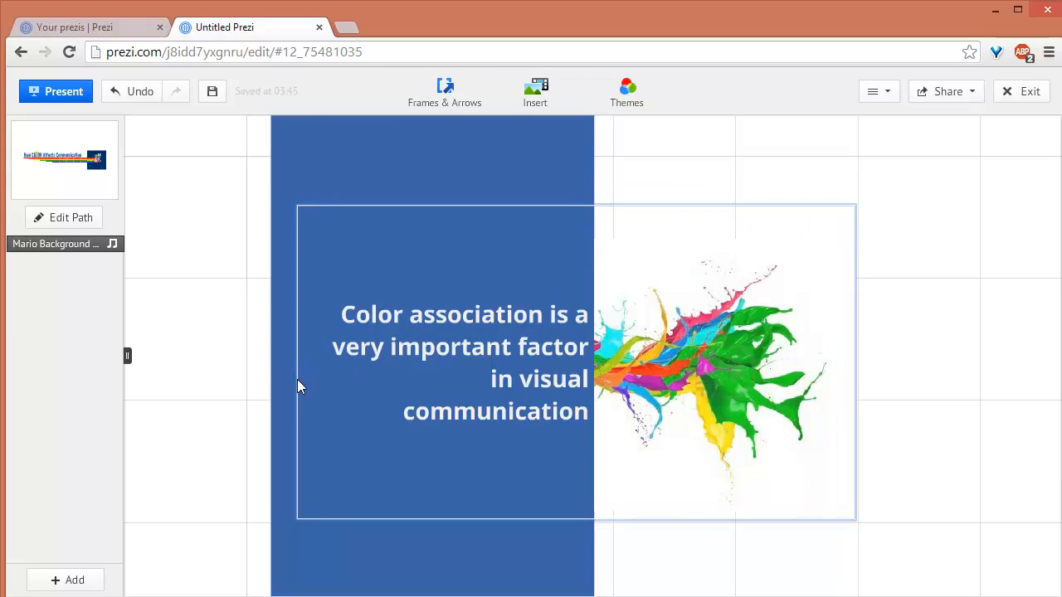
# Step: Survey the canvas along the large title from the framed text in its letters to the cartoon image at its end
pyautogui.scroll(-3, 946, 411)
pyautogui.scroll(-3, 955, 415)
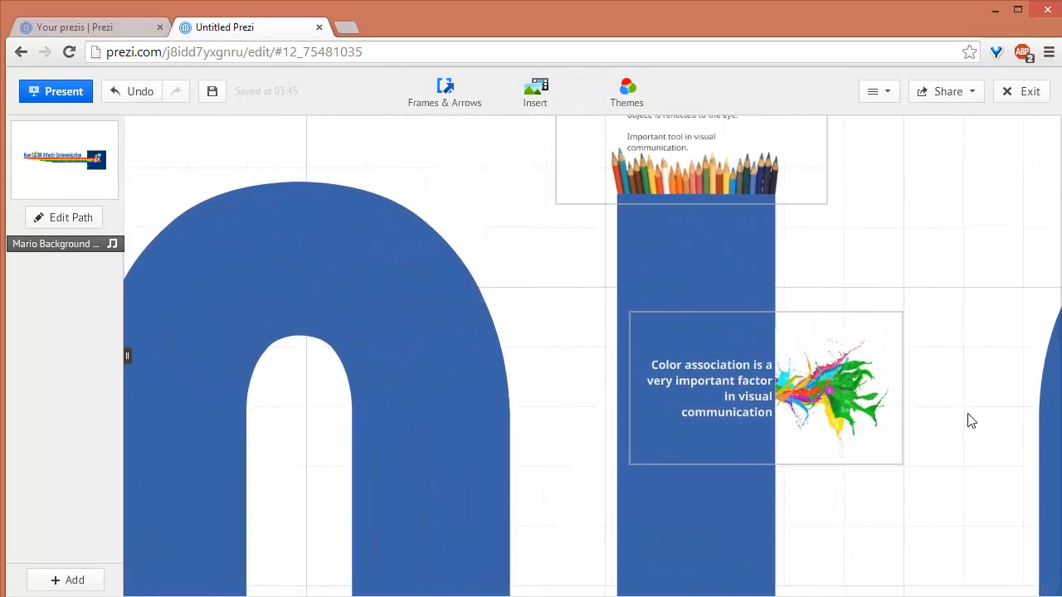
pyautogui.moveTo(957, 434); pyautogui.dragTo(493, 347)
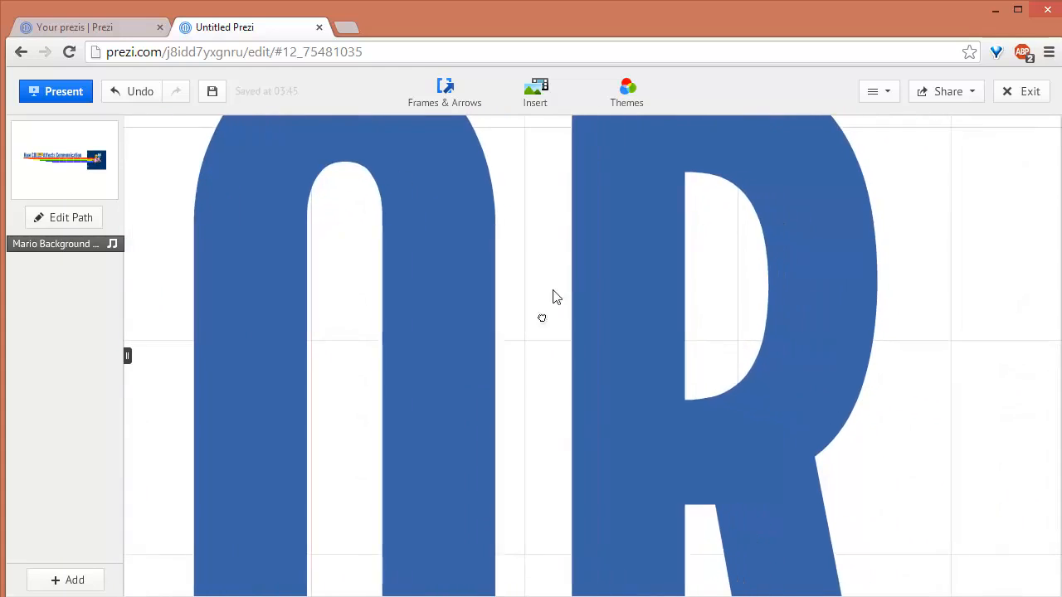
pyautogui.moveTo(908, 256); pyautogui.dragTo(476, 313)
pyautogui.moveTo(612, 236); pyautogui.dragTo(156, 306)
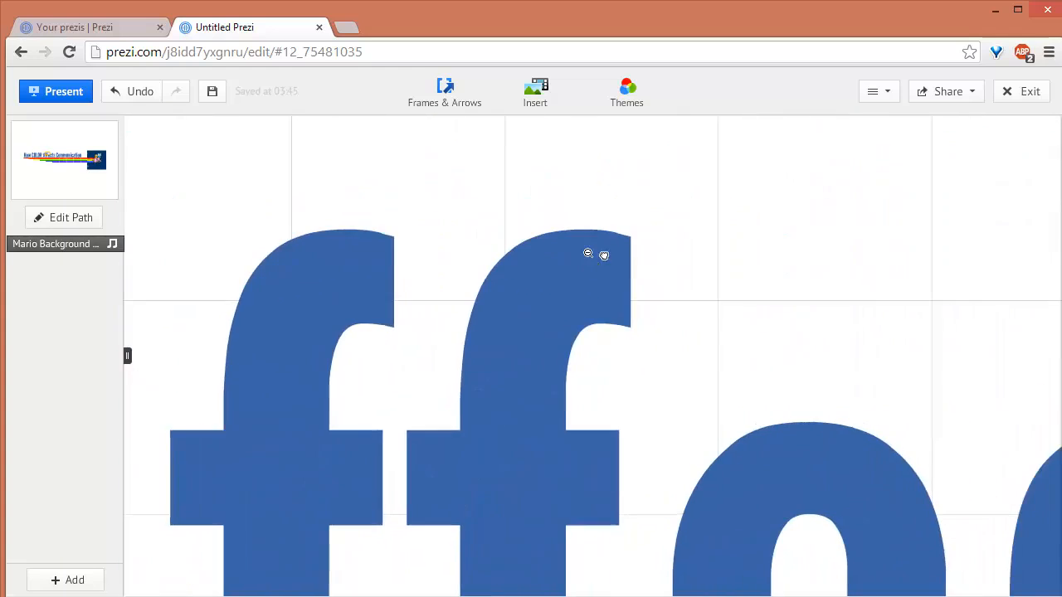
pyautogui.scroll(-2, 592, 254)
pyautogui.moveTo(926, 271); pyautogui.dragTo(158, 359)
pyautogui.moveTo(544, 318); pyautogui.dragTo(222, 320)
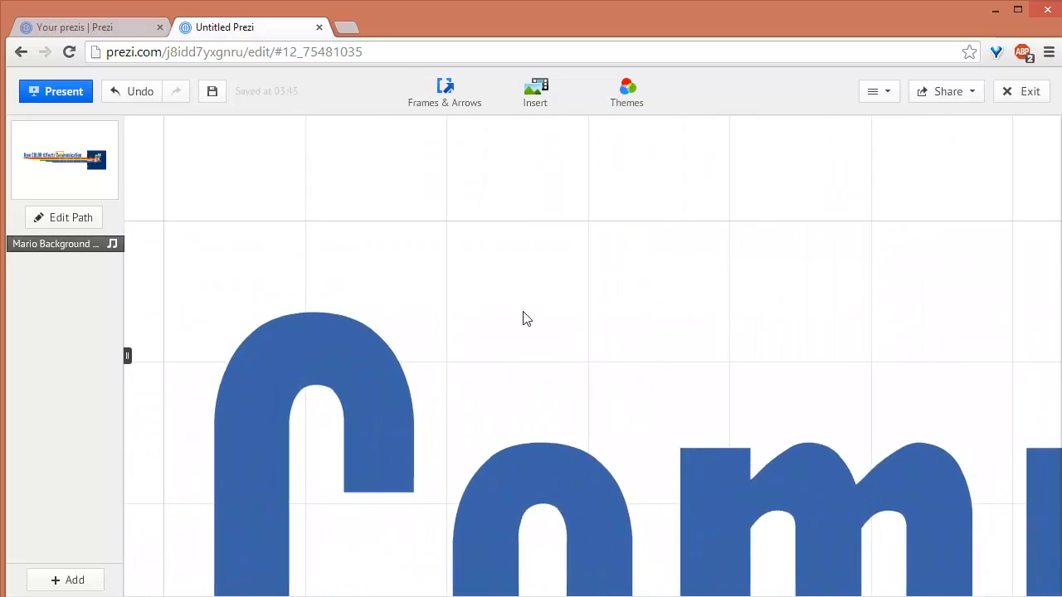
pyautogui.moveTo(604, 296); pyautogui.dragTo(158, 295)
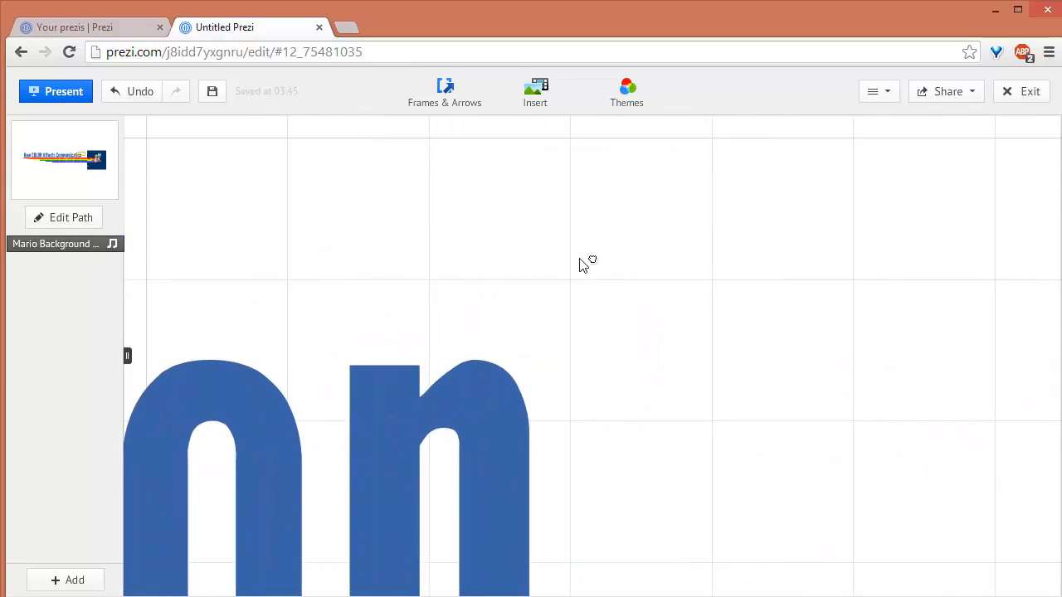
pyautogui.moveTo(580, 263); pyautogui.dragTo(24, 254)
pyautogui.scroll(-2, 169, 322)
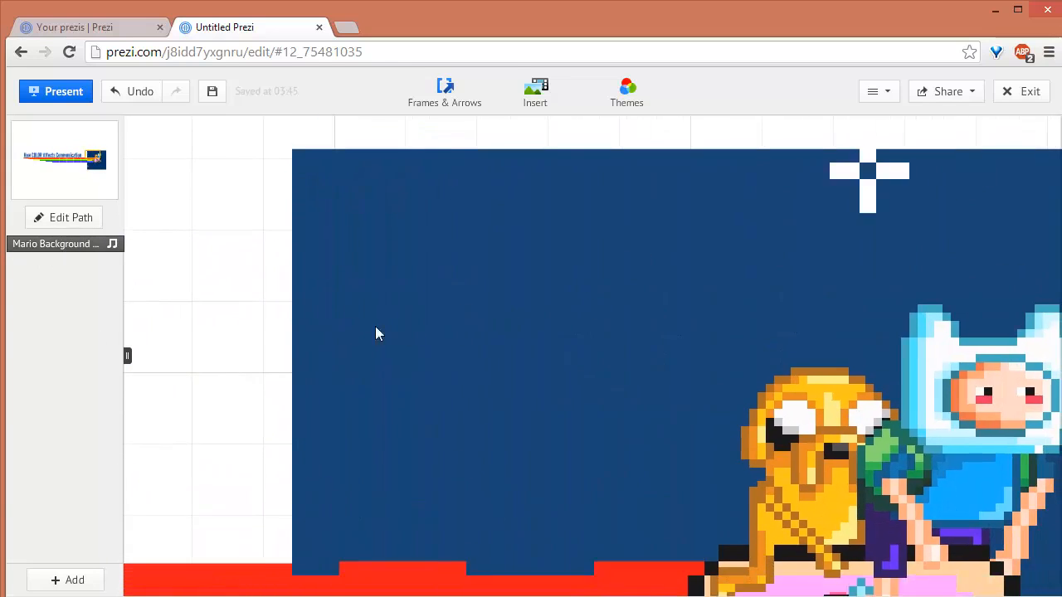
# Step: Rotate the view until the RED section reads upright and place a 16:9 invisible frame around its heading and four descriptive points
pyautogui.moveTo(582, 294); pyautogui.dragTo(884, 318)
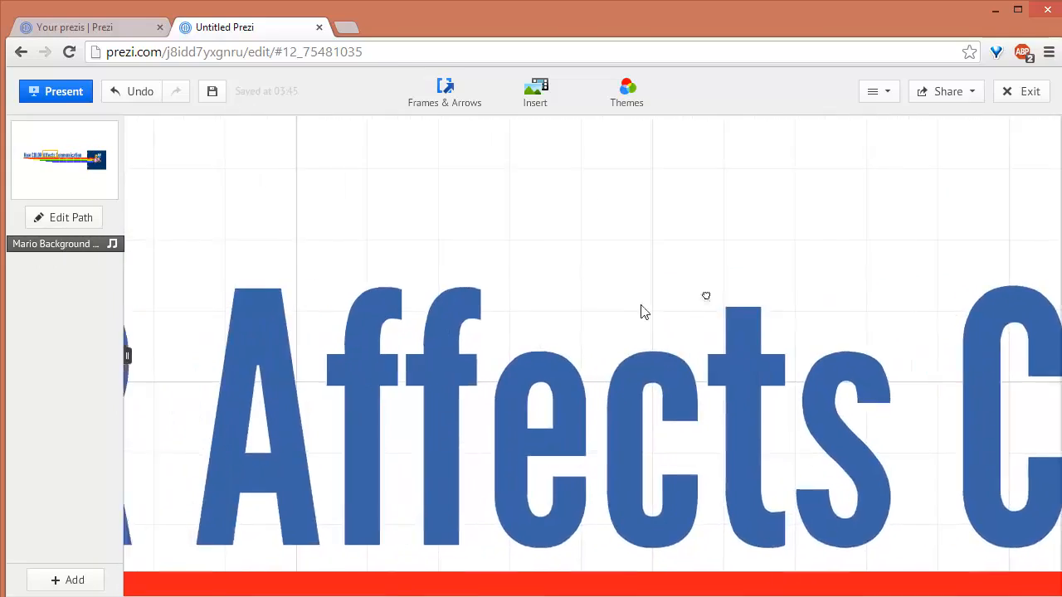
pyautogui.moveTo(368, 244); pyautogui.dragTo(887, 281)
pyautogui.moveTo(793, 332); pyautogui.dragTo(539, 124)
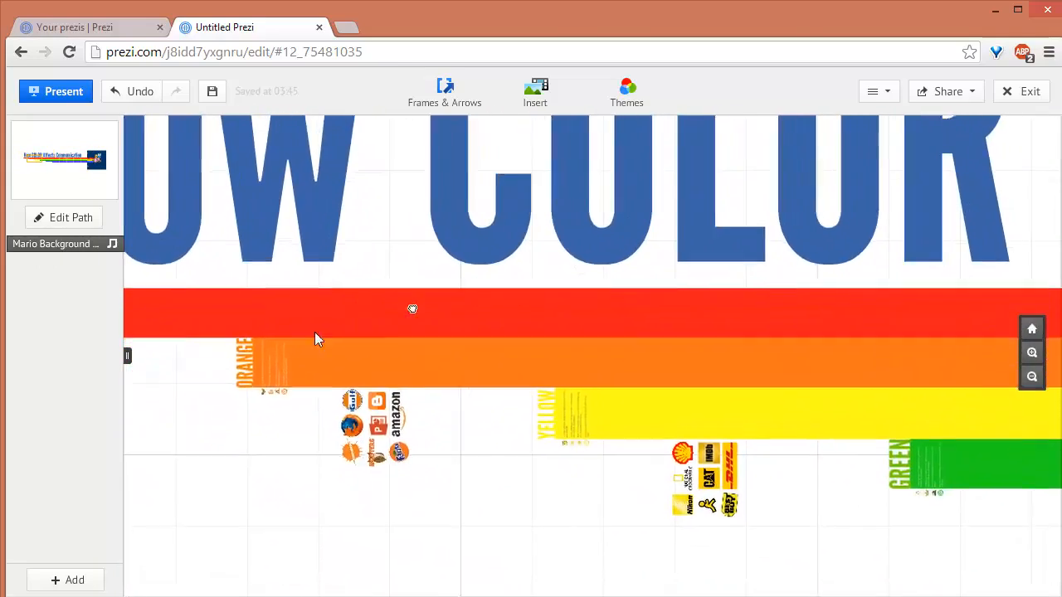
pyautogui.moveTo(199, 401); pyautogui.dragTo(447, 353)
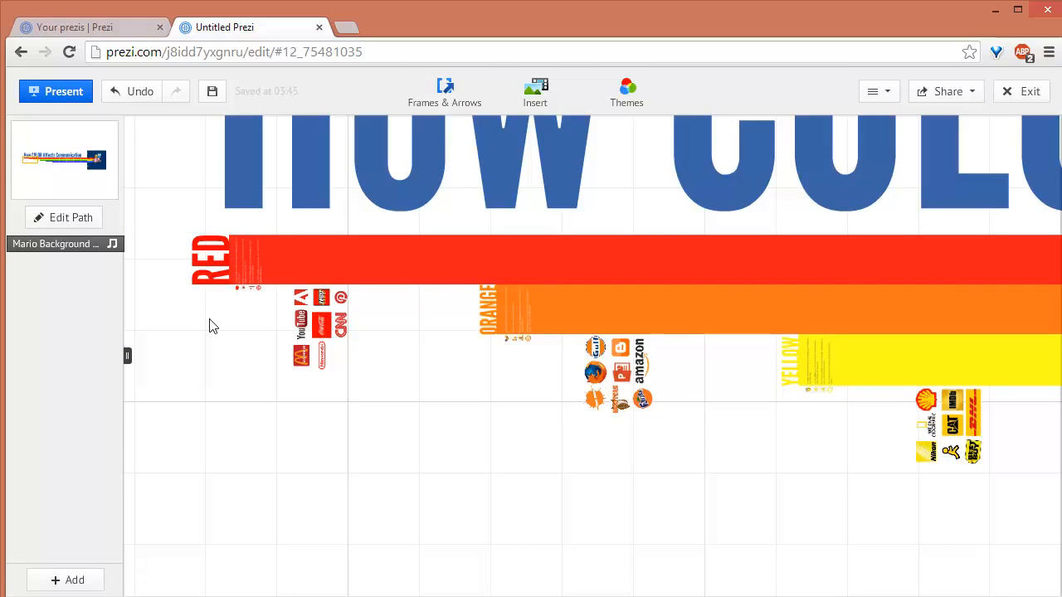
pyautogui.moveTo(215, 330); pyautogui.dragTo(314, 375)
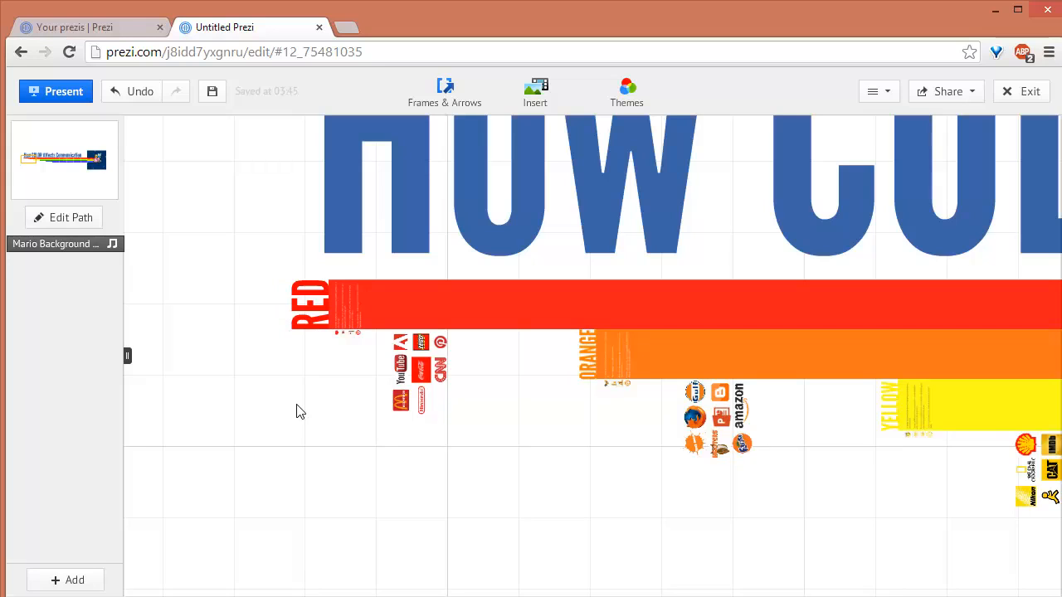
pyautogui.press('3')
pyautogui.press('4')
pyautogui.press('4')
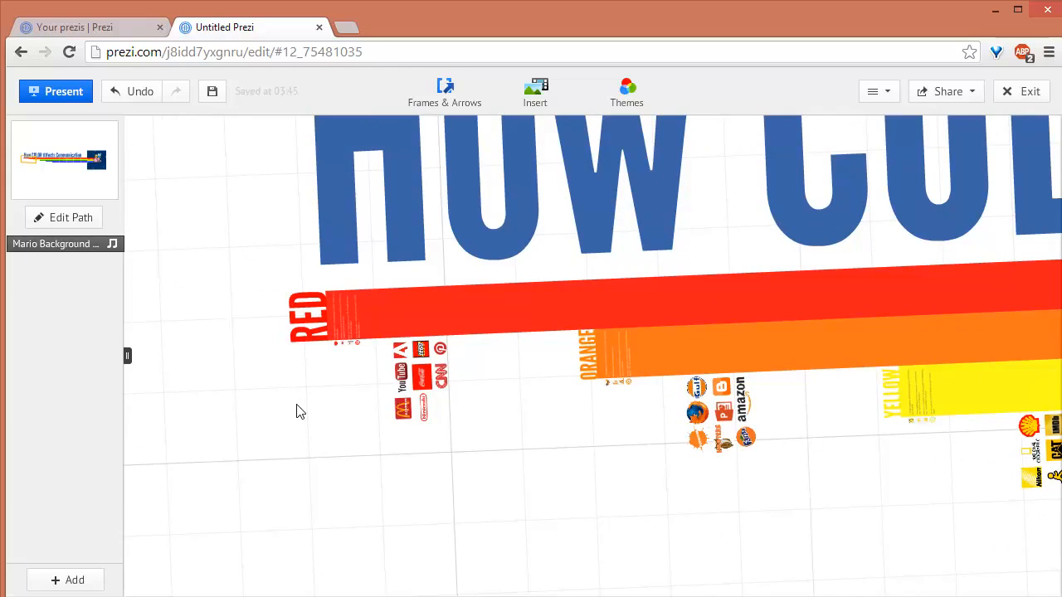
pyautogui.press('space')
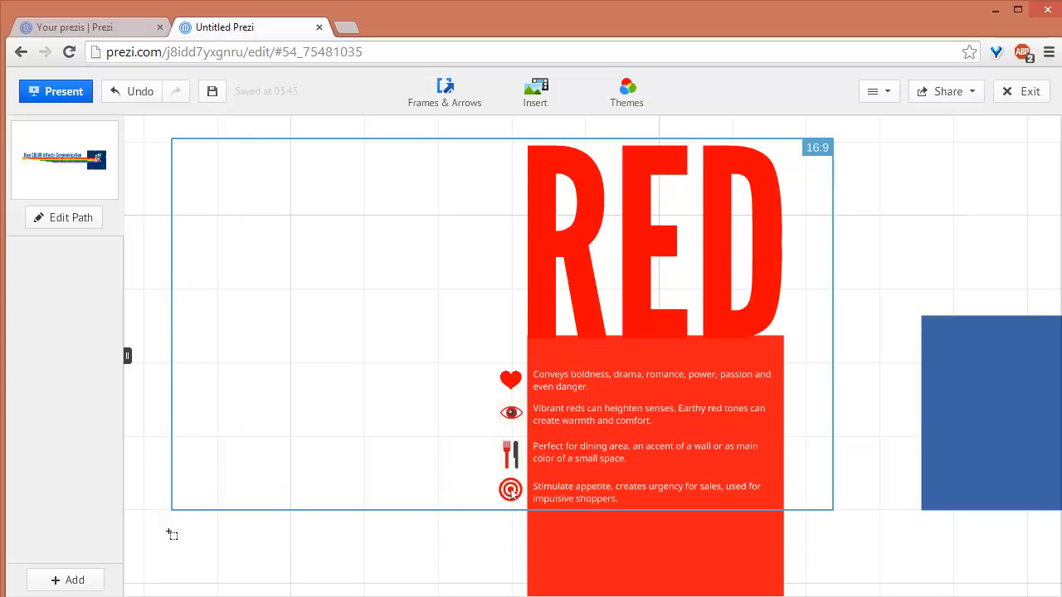
pyautogui.click(172, 537)
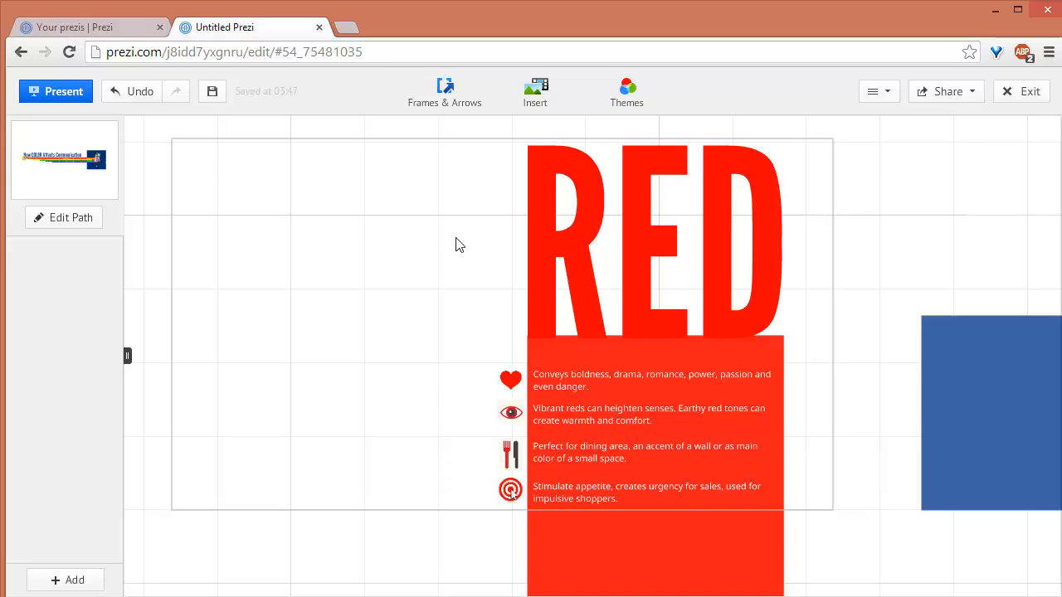
# Step: Draw a small invisible frame overlapping the right edge of the "Conveys boldness, drama, romance" text in the RED section
pyautogui.scroll(4, 847, 465)
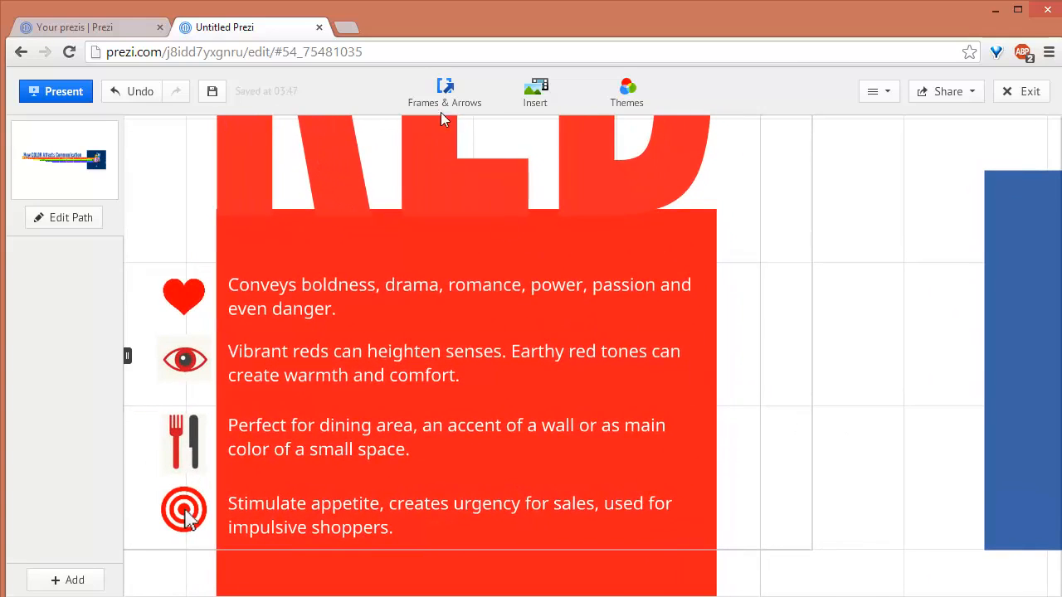
pyautogui.click(441, 107)
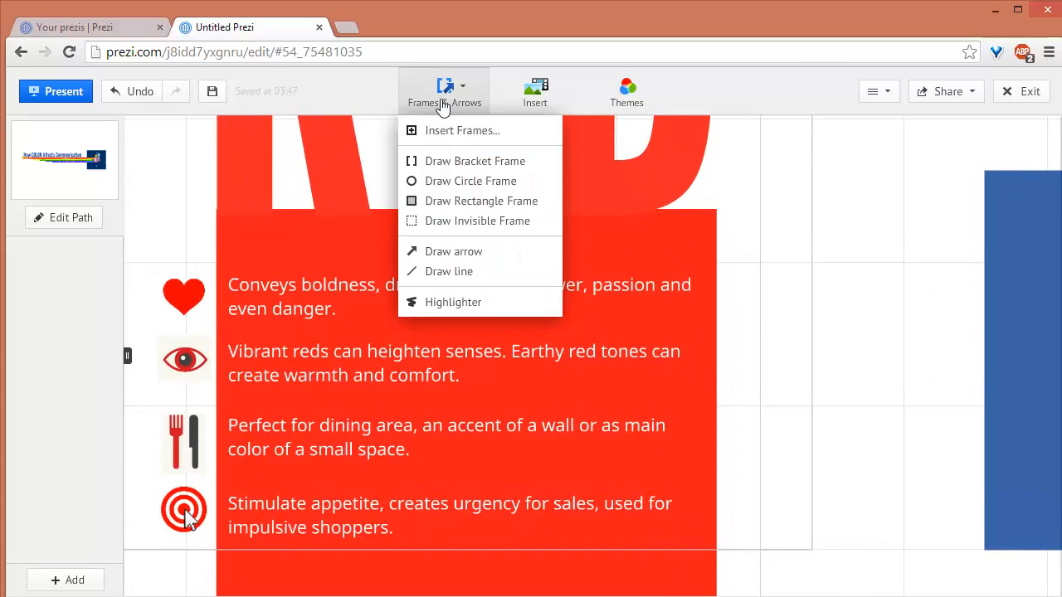
pyautogui.click(439, 219)
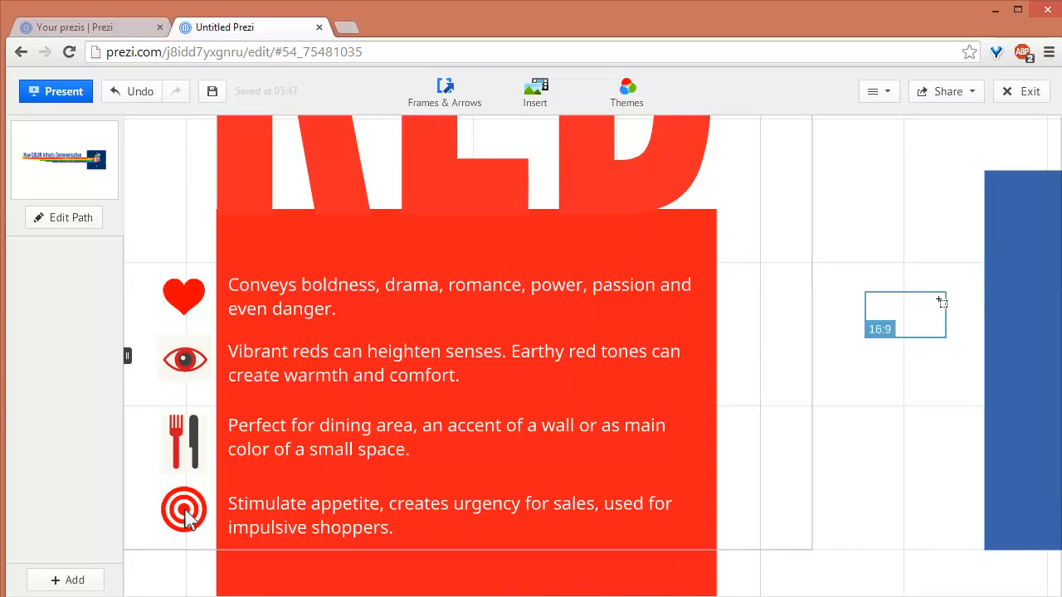
pyautogui.moveTo(865, 338)
pyautogui.mouseDown()
pyautogui.moveTo(792, 305)
pyautogui.moveTo(632, 282)
pyautogui.mouseUp()
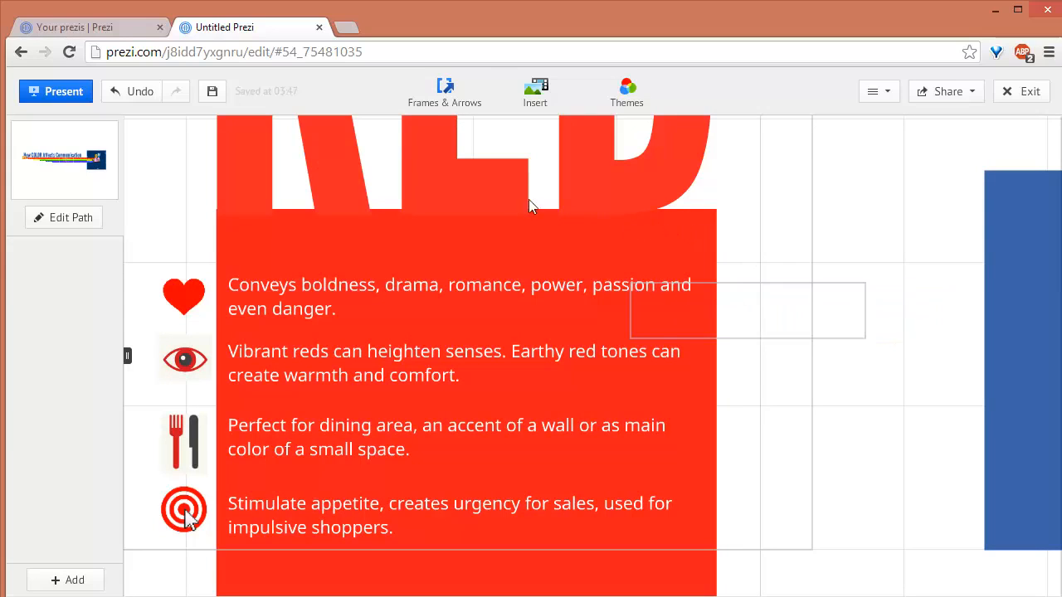
pyautogui.click(444, 96)
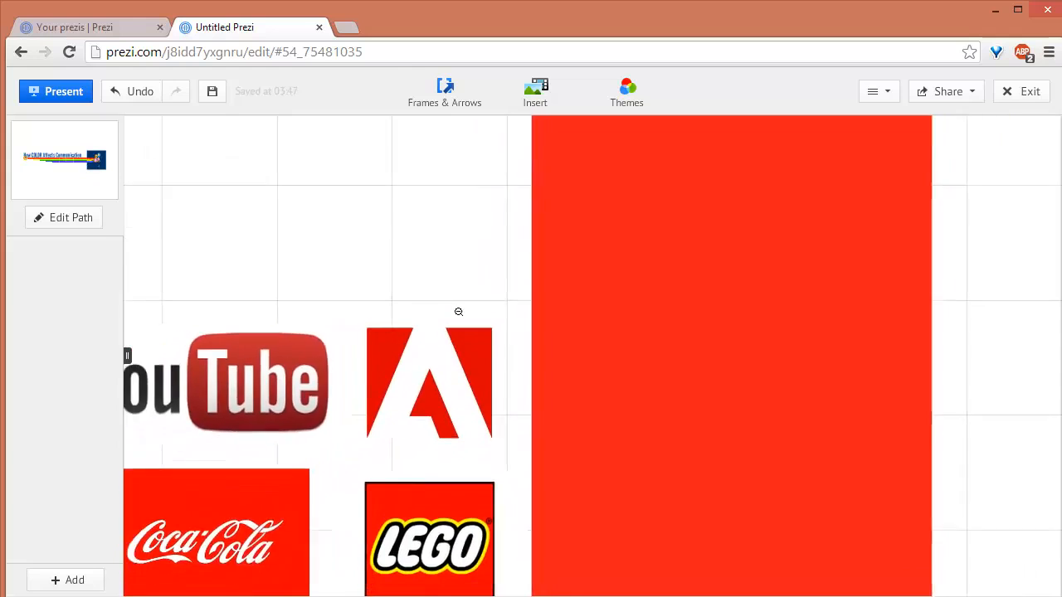
# Step: Group the McDonald's, YouTube, Adobe, Nintendo, Coca-Cola, LEGO, CNN and Pinterest logos beside the red bar
pyautogui.scroll(-3, 456, 311)
pyautogui.moveTo(373, 283); pyautogui.dragTo(469, 220)
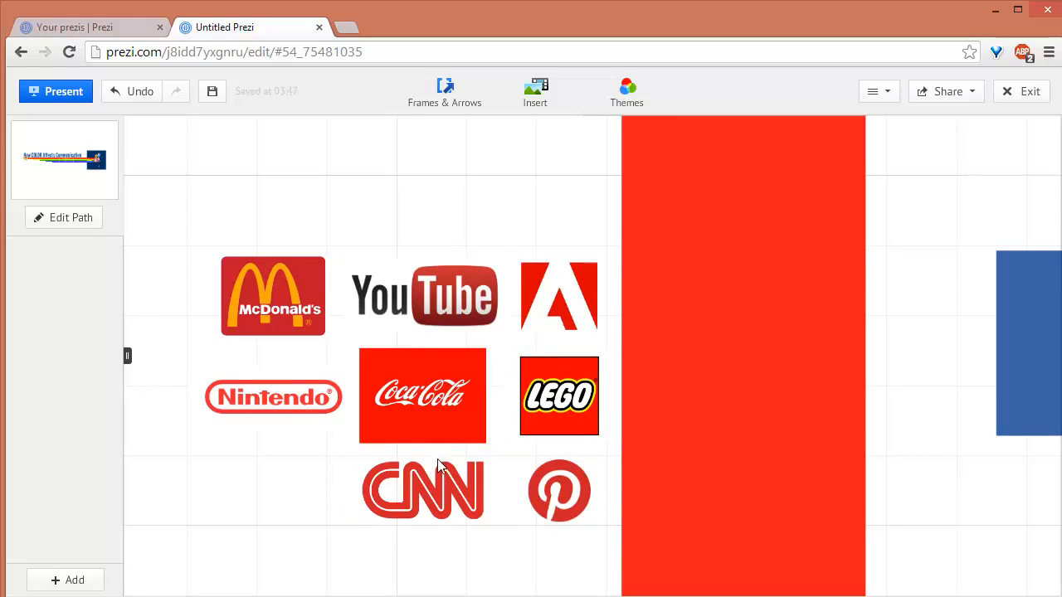
pyautogui.click(560, 491)
pyautogui.click(306, 280)
pyautogui.keyDown('ctrl'); pyautogui.click(430, 296); pyautogui.keyUp('ctrl')
pyautogui.keyDown('ctrl'); pyautogui.click(559, 297); pyautogui.keyUp('ctrl')
pyautogui.keyDown('ctrl'); pyautogui.click(559, 396); pyautogui.keyUp('ctrl')
pyautogui.keyDown('ctrl'); pyautogui.click(430, 404); pyautogui.keyUp('ctrl')
pyautogui.keyDown('ctrl'); pyautogui.click(290, 399); pyautogui.keyUp('ctrl')
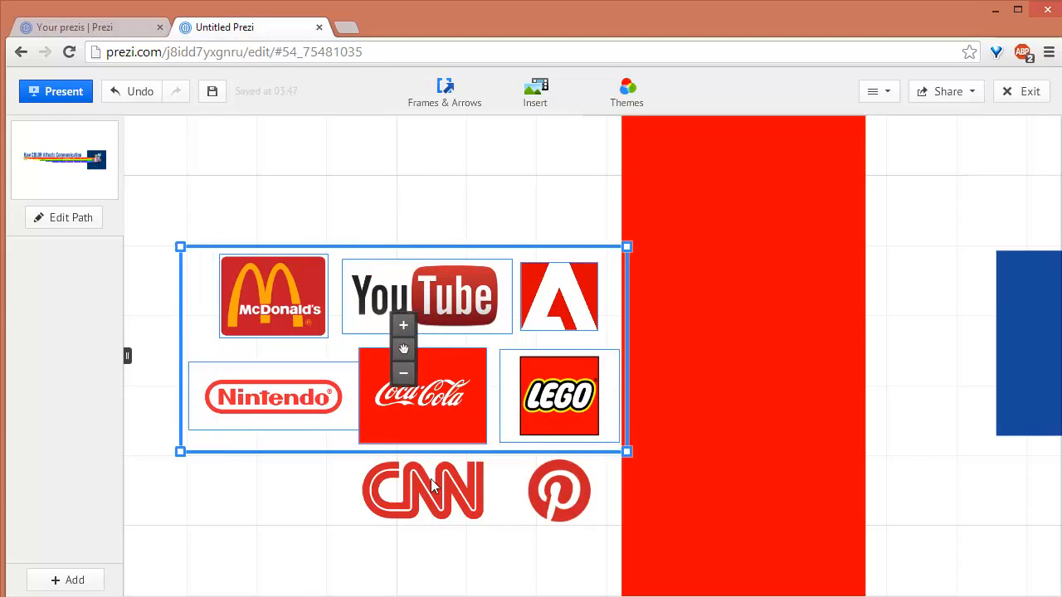
pyautogui.keyDown('ctrl'); pyautogui.click(452, 495); pyautogui.keyUp('ctrl')
pyautogui.keyDown('ctrl'); pyautogui.click(550, 501); pyautogui.keyUp('ctrl')
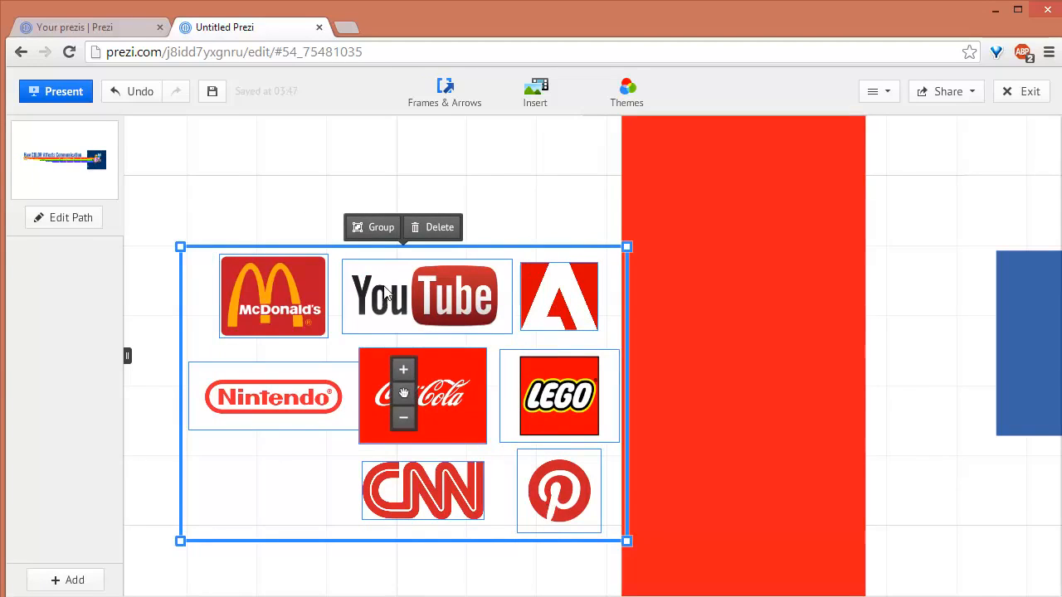
pyautogui.click(371, 237)
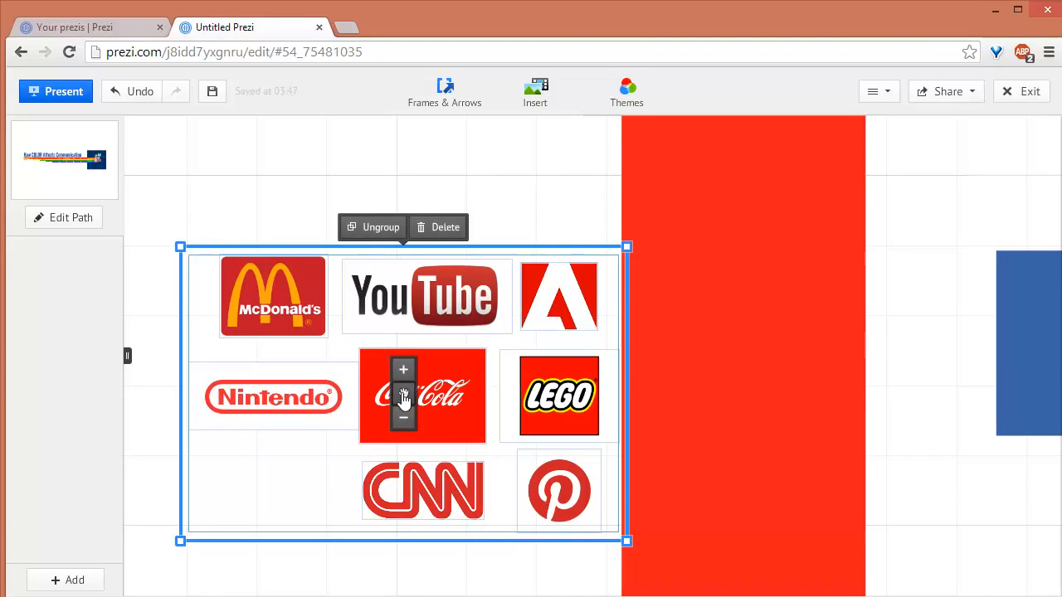
# Step: Try moving the grouped red logos slightly and undo the move
pyautogui.moveTo(403, 396); pyautogui.dragTo(362, 368)
pyautogui.hotkey('ctrl', 'z')
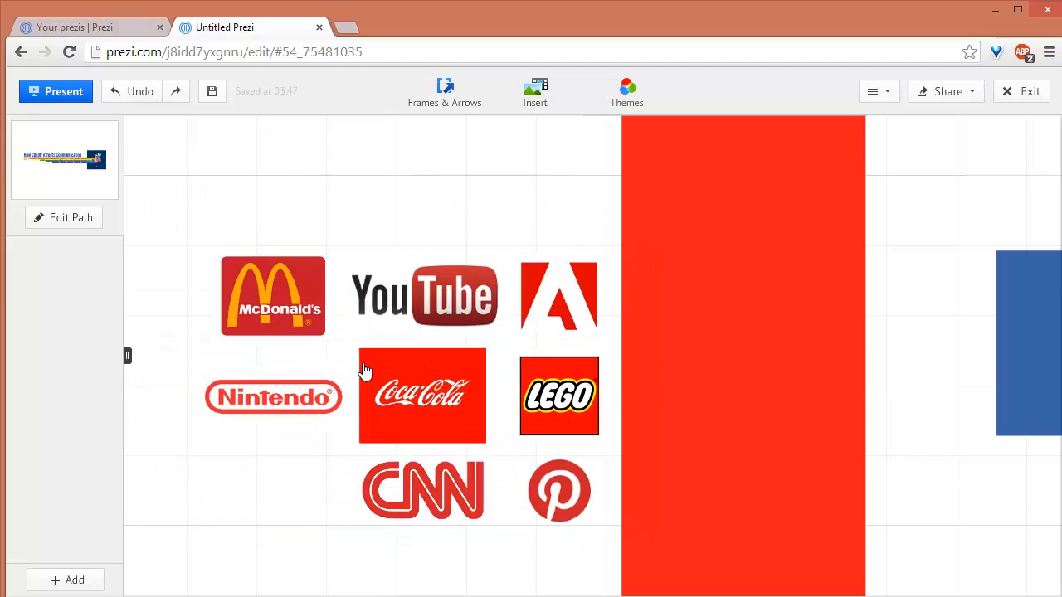